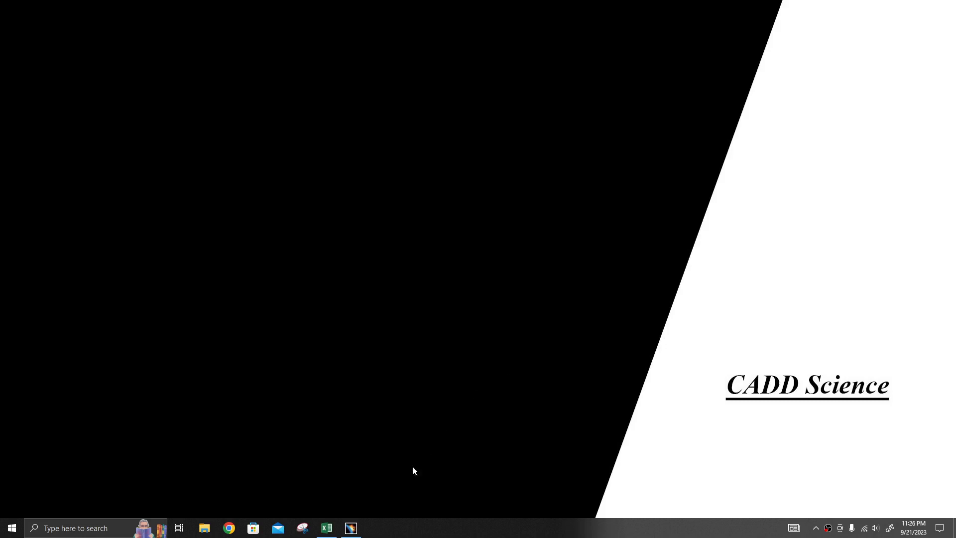
Step: Bring CATIA forward and orbit and zoom the view onto the clamp arm and Part1 block
{"action": "left_click", "coordinate": [351, 527]}
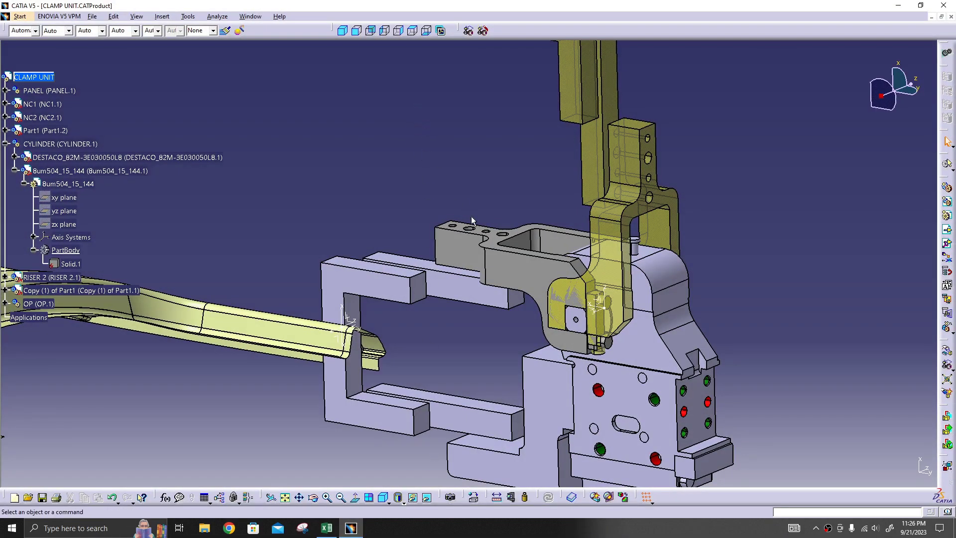
{"action": "middle_click_drag", "start_coordinate": [499, 255], "coordinate": [446, 254]}
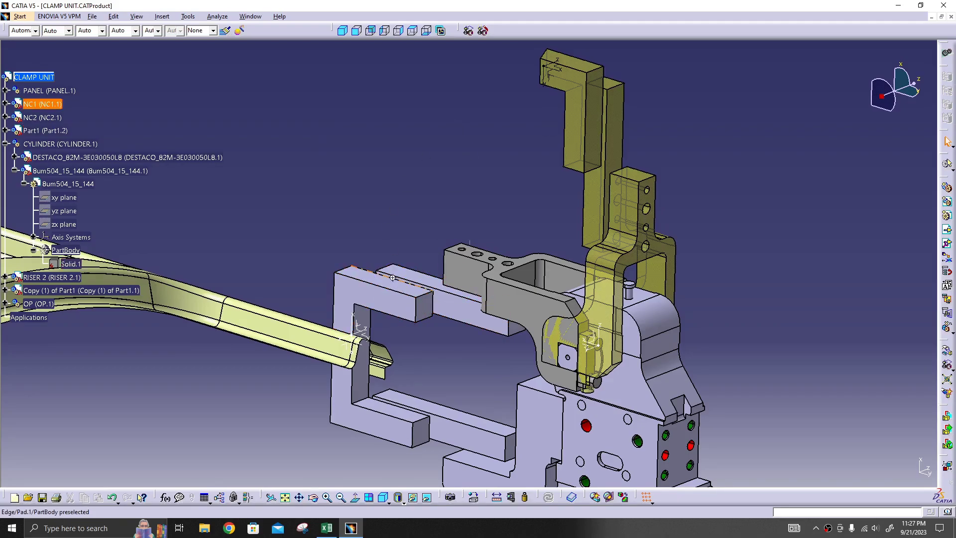
{"action": "middle_click_drag", "start_coordinate": [440, 339], "coordinate": [432, 313]}
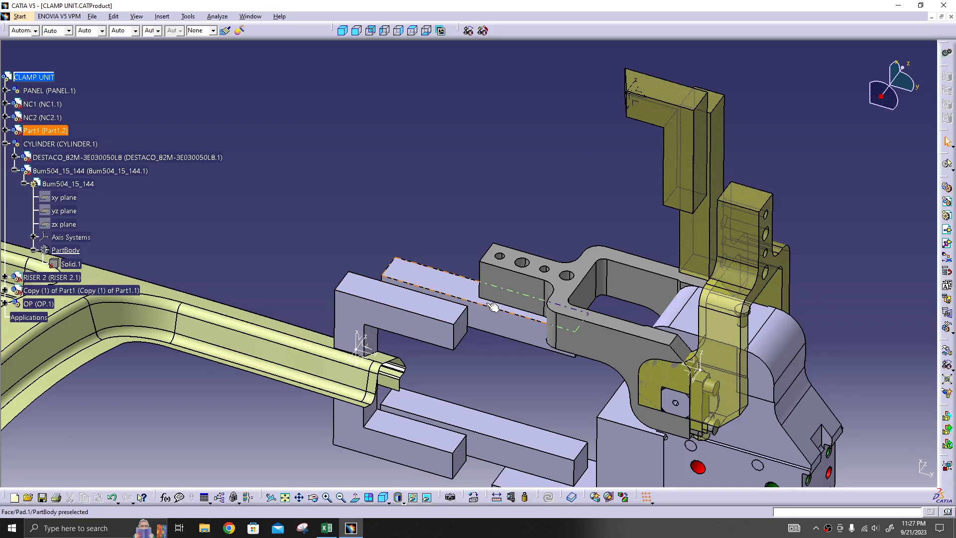
{"action": "mouse_move", "coordinate": [461, 283]}
{"action": "middle_mouse_down"}
{"action": "mouse_move", "coordinate": [359, 209]}
{"action": "mouse_move", "coordinate": [294, 139]}
{"action": "mouse_move", "coordinate": [241, 207]}
{"action": "mouse_move", "coordinate": [443, 299]}
{"action": "mouse_move", "coordinate": [427, 241]}
{"action": "mouse_move", "coordinate": [406, 228]}
{"action": "mouse_move", "coordinate": [454, 179]}
{"action": "mouse_move", "coordinate": [432, 205]}
{"action": "mouse_move", "coordinate": [441, 338]}
{"action": "mouse_move", "coordinate": [264, 207]}
{"action": "mouse_move", "coordinate": [278, 145]}
{"action": "mouse_move", "coordinate": [258, 205]}
{"action": "mouse_move", "coordinate": [450, 311]}
{"action": "mouse_move", "coordinate": [464, 181]}
{"action": "mouse_move", "coordinate": [441, 199]}
{"action": "mouse_move", "coordinate": [439, 282]}
{"action": "mouse_move", "coordinate": [442, 208]}
{"action": "mouse_move", "coordinate": [449, 273]}
{"action": "middle_mouse_up"}
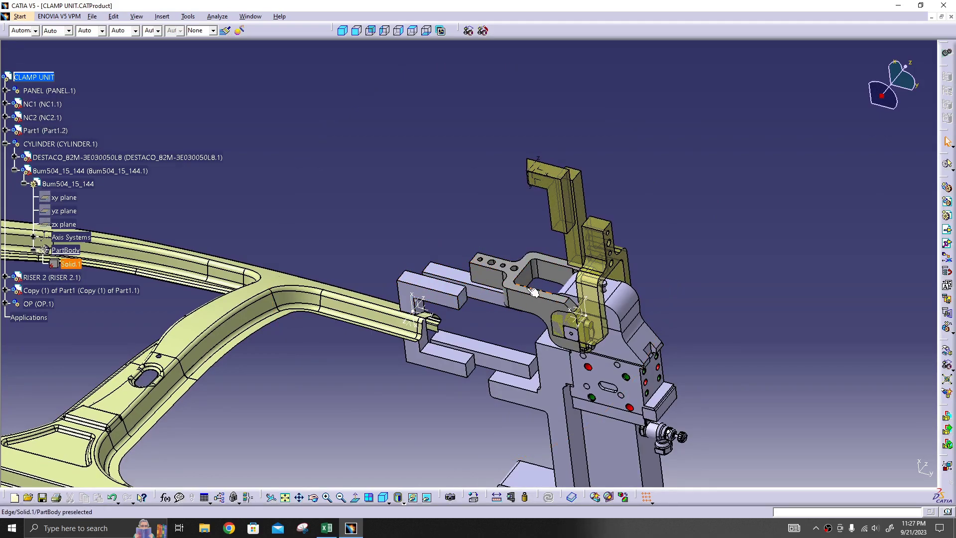
{"action": "middle_click_drag", "start_coordinate": [447, 293], "coordinate": [453, 311]}
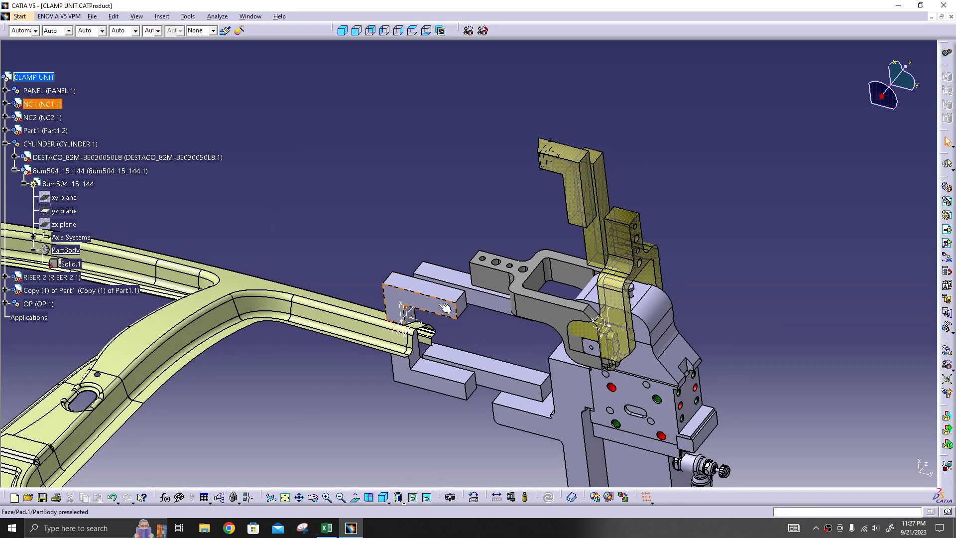
{"action": "left_click", "coordinate": [448, 309]}
{"action": "middle_click_drag", "start_coordinate": [454, 310], "coordinate": [523, 306]}
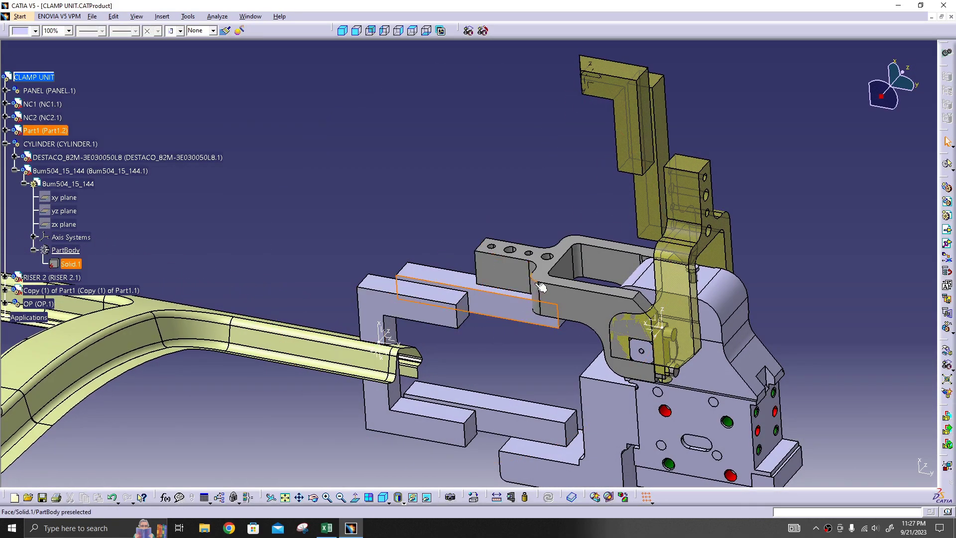
Step: Collapse the PartBody branch and switch to the TUNKERS calculator in Excel
{"action": "left_click", "coordinate": [411, 230]}
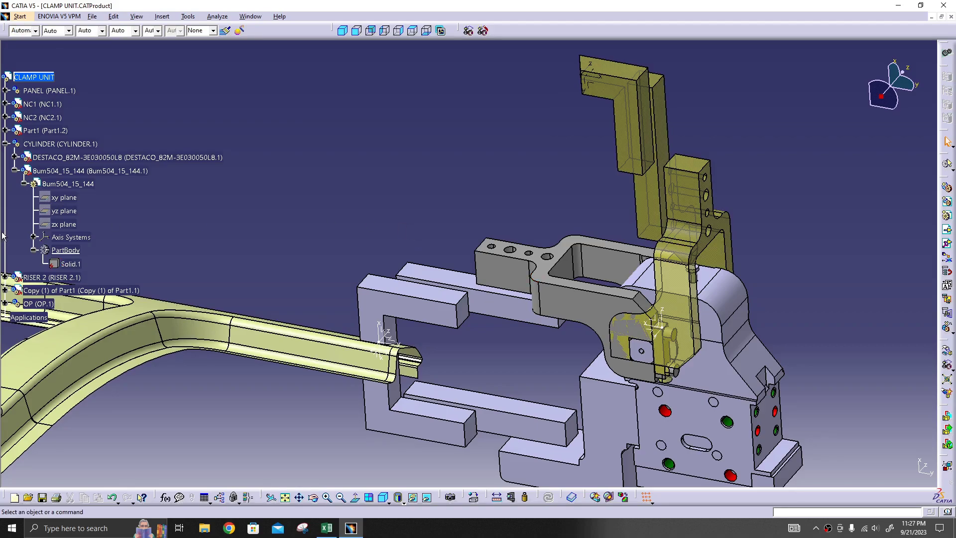
{"action": "left_click", "coordinate": [34, 250]}
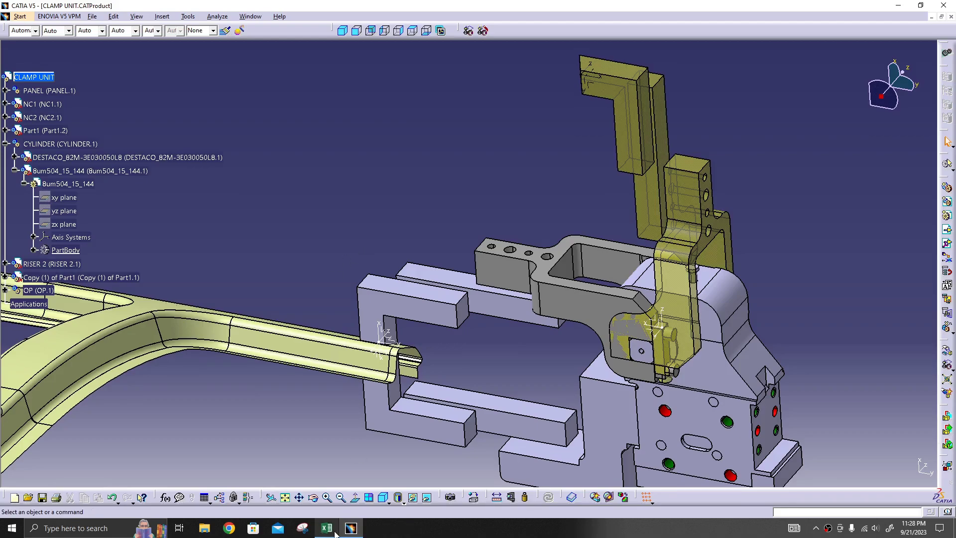
{"action": "mouse_move", "coordinate": [331, 534]}
{"action": "left_click", "coordinate": [327, 485]}
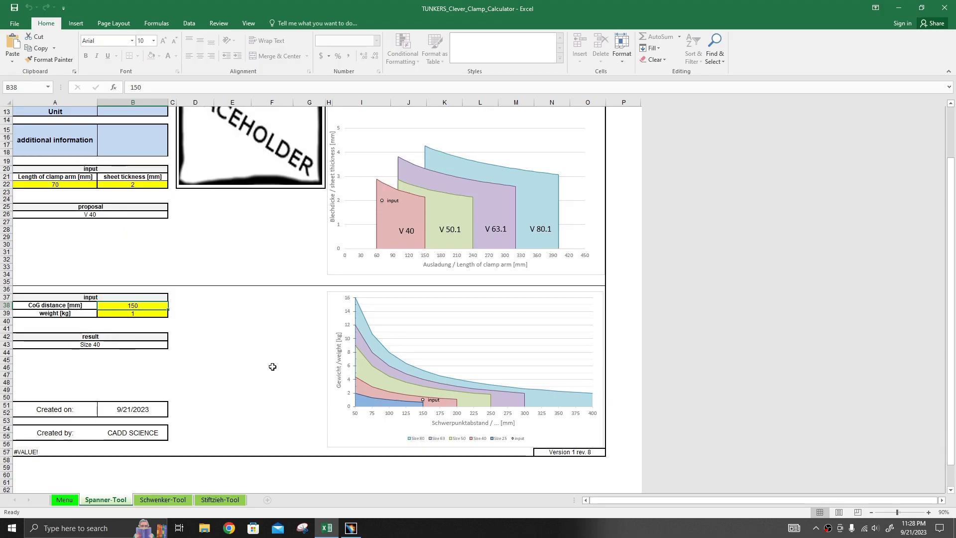
{"action": "scroll", "coordinate": [301, 346], "scroll_direction": "down", "scroll_amount": 1}
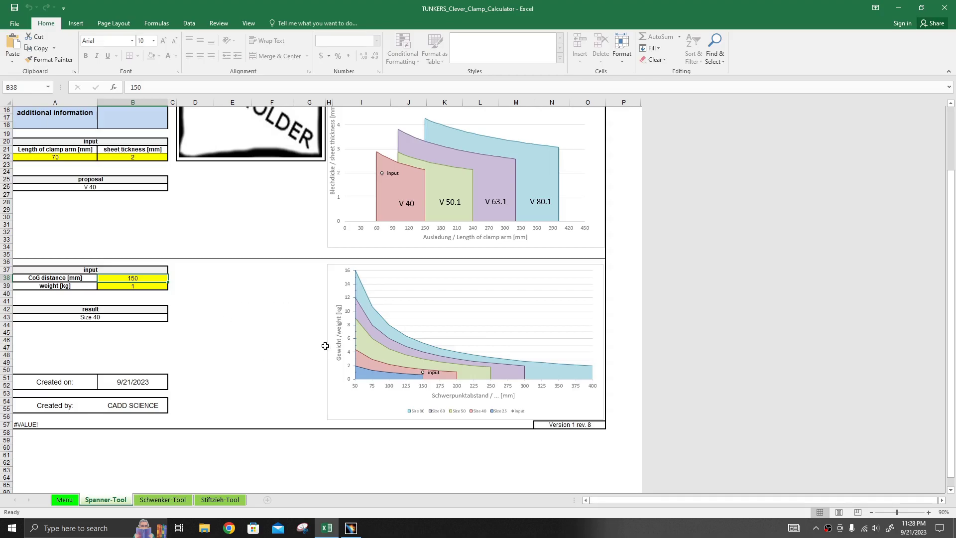
{"action": "scroll", "coordinate": [324, 343], "scroll_direction": "down", "scroll_amount": 1}
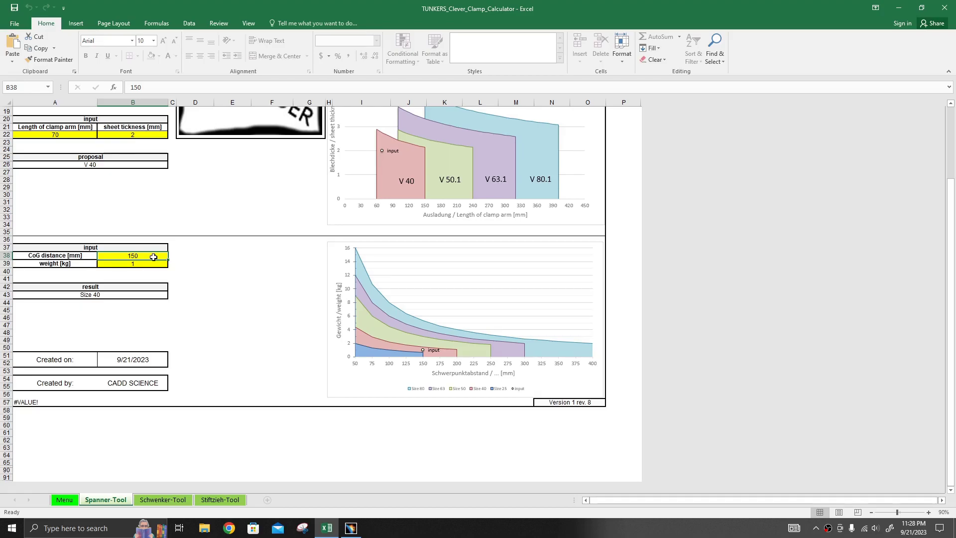
{"action": "left_click", "coordinate": [147, 264]}
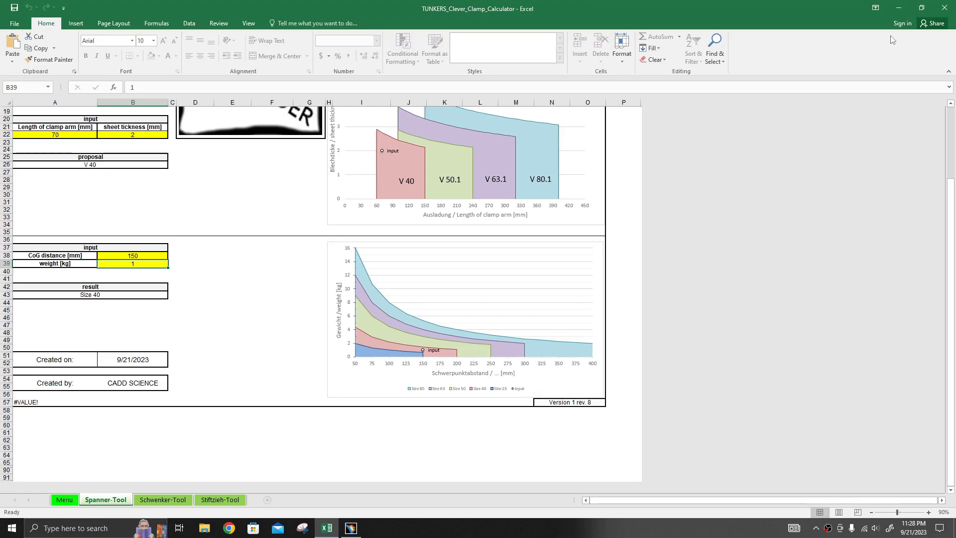
Step: Return to CATIA, zoom onto the clamp arm and open the material library's Metal tab
{"action": "left_click", "coordinate": [899, 9]}
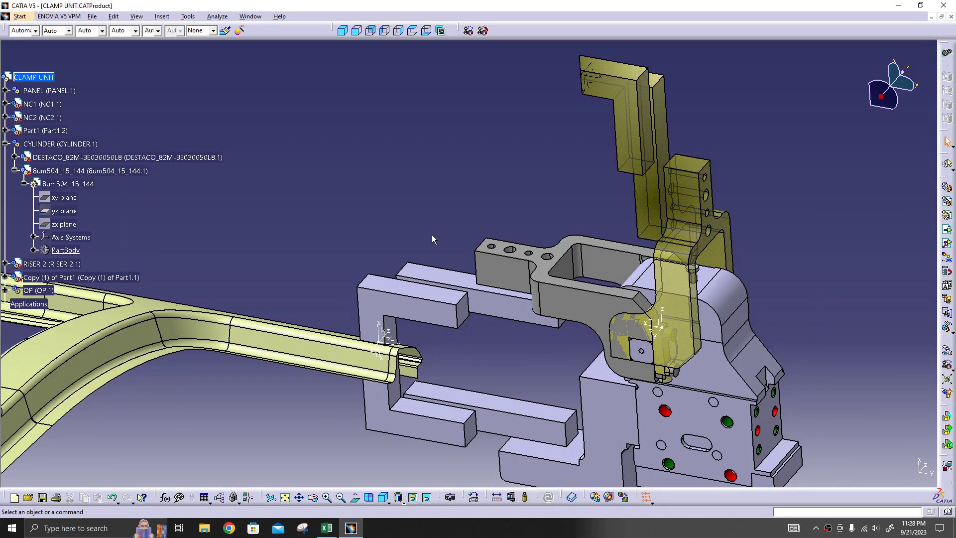
{"action": "middle_click_drag", "start_coordinate": [433, 241], "coordinate": [473, 289]}
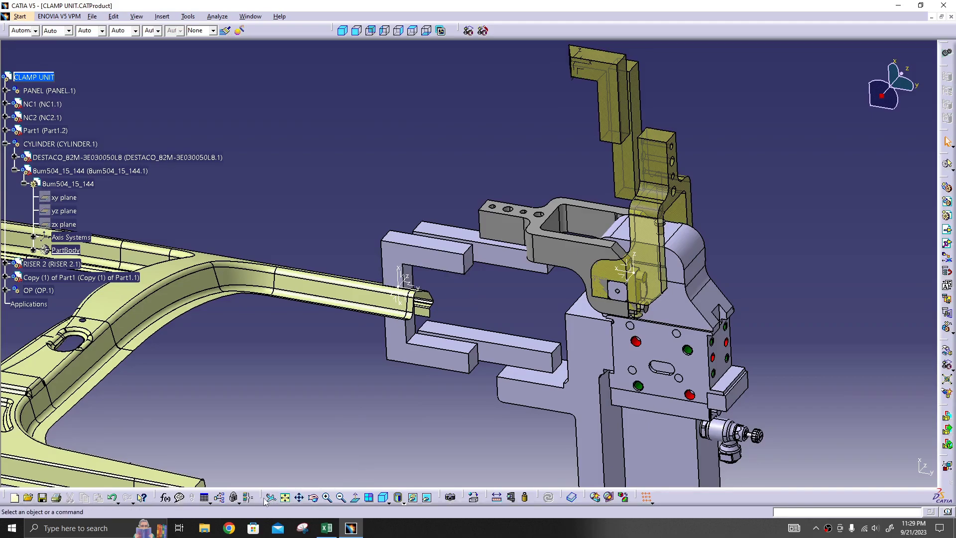
{"action": "left_click", "coordinate": [471, 499]}
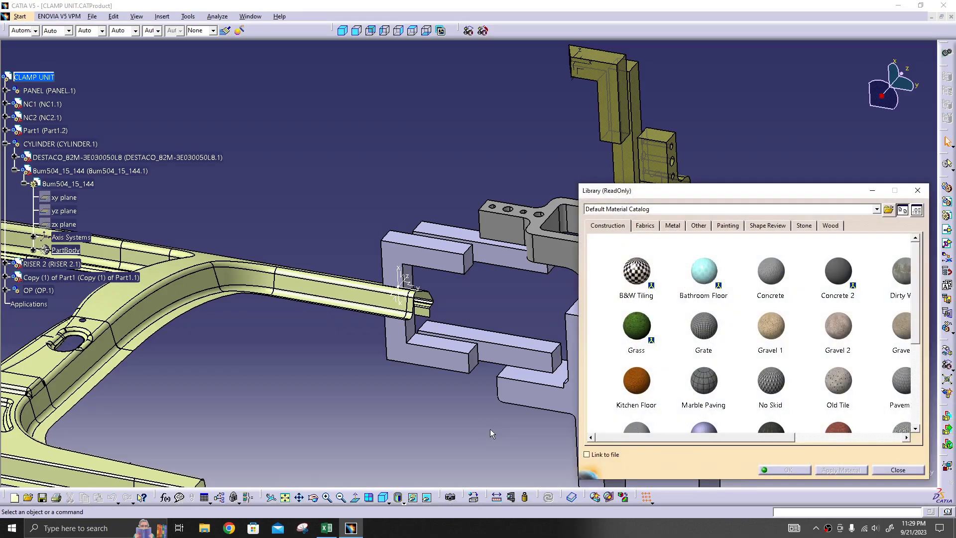
{"action": "left_click_drag", "start_coordinate": [725, 195], "coordinate": [684, 230]}
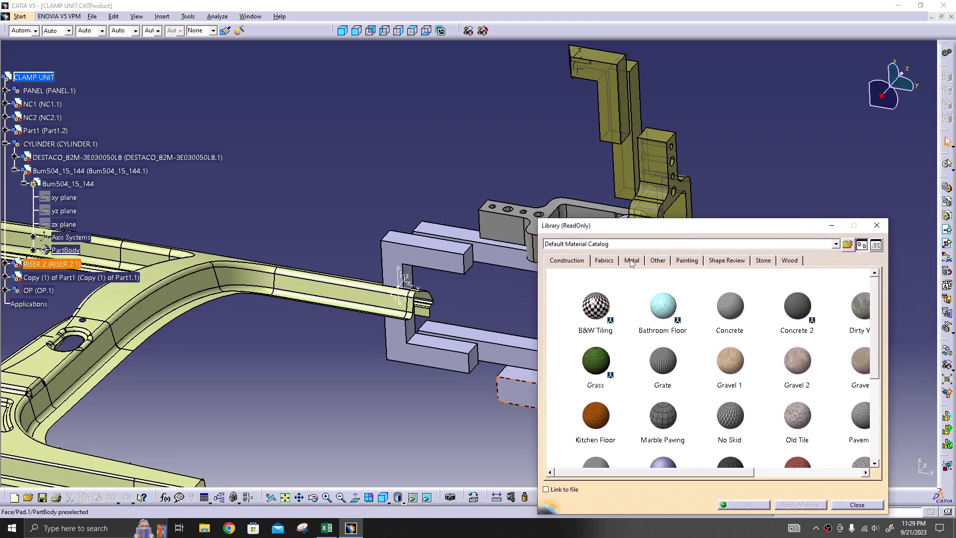
{"action": "left_click", "coordinate": [631, 260]}
Step: Drag Steel onto the grey clamp arm and confirm, closing the library
{"action": "scroll", "coordinate": [746, 391], "scroll_direction": "down", "scroll_amount": 2}
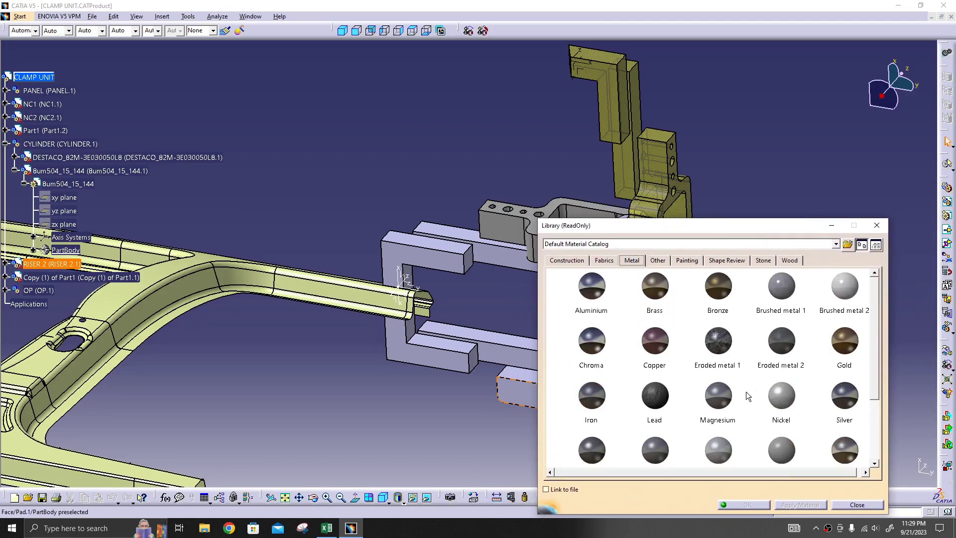
{"action": "scroll", "coordinate": [746, 391], "scroll_direction": "down", "scroll_amount": 1}
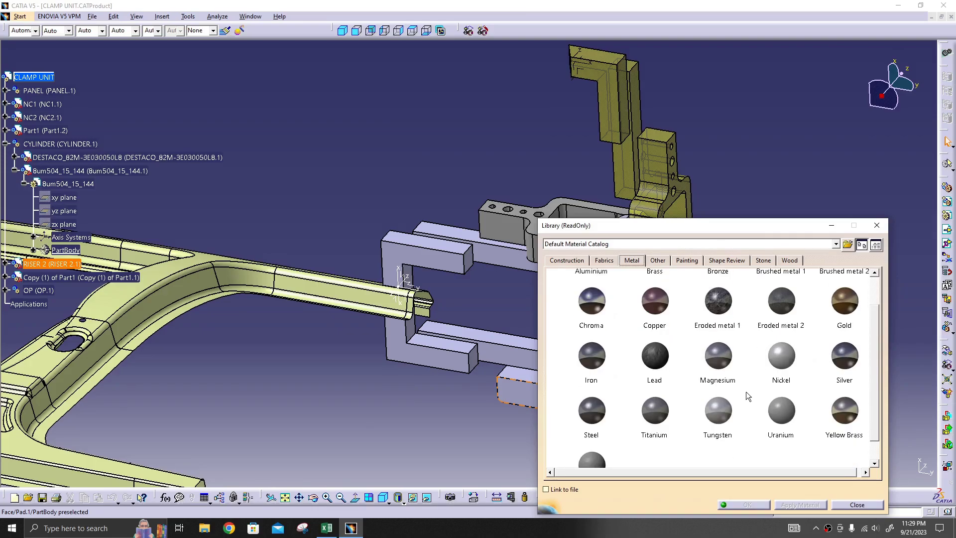
{"action": "scroll", "coordinate": [745, 391], "scroll_direction": "up", "scroll_amount": 1}
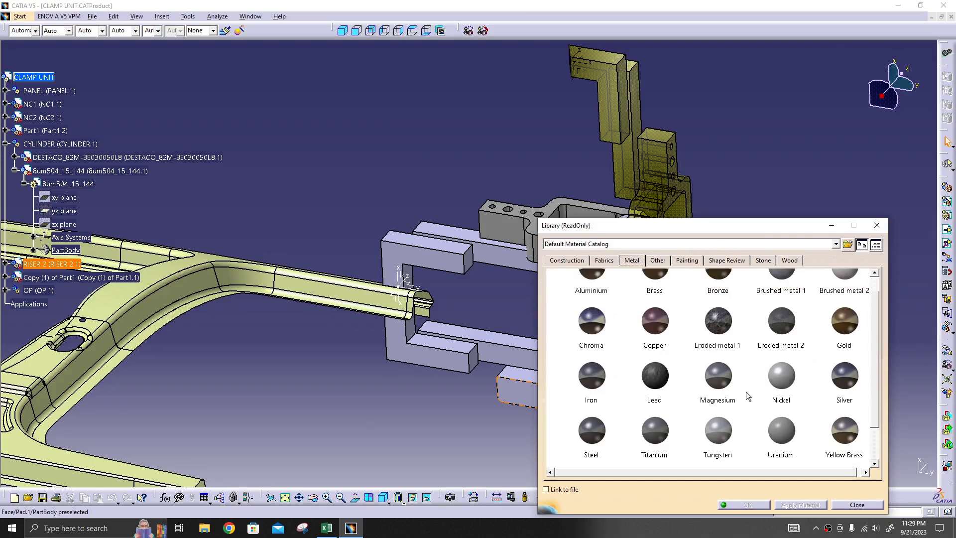
{"action": "scroll", "coordinate": [746, 391], "scroll_direction": "up", "scroll_amount": 1}
{"action": "scroll", "coordinate": [745, 391], "scroll_direction": "down", "scroll_amount": 1}
{"action": "left_click", "coordinate": [591, 430]}
{"action": "left_click", "coordinate": [414, 255]}
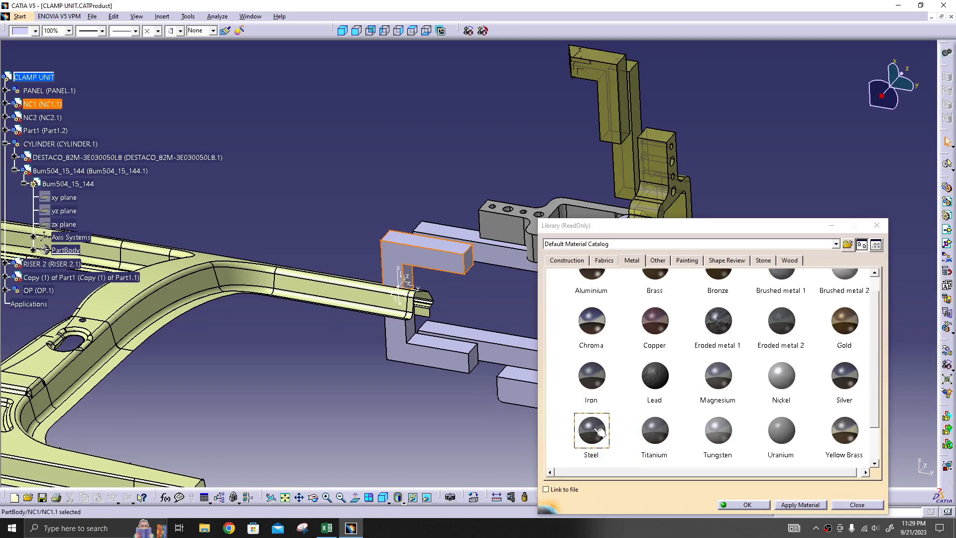
{"action": "left_click", "coordinate": [515, 261]}
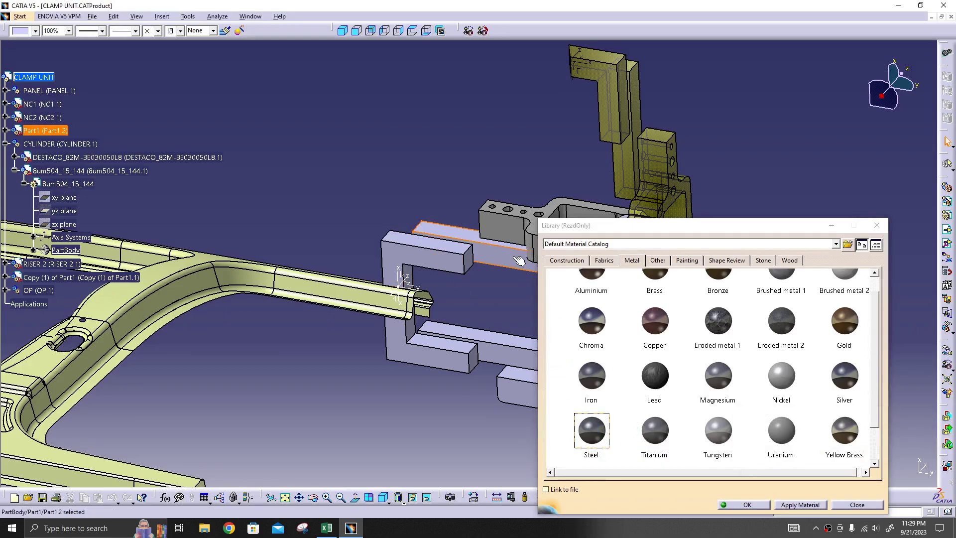
{"action": "left_click_drag", "start_coordinate": [593, 434], "coordinate": [508, 236]}
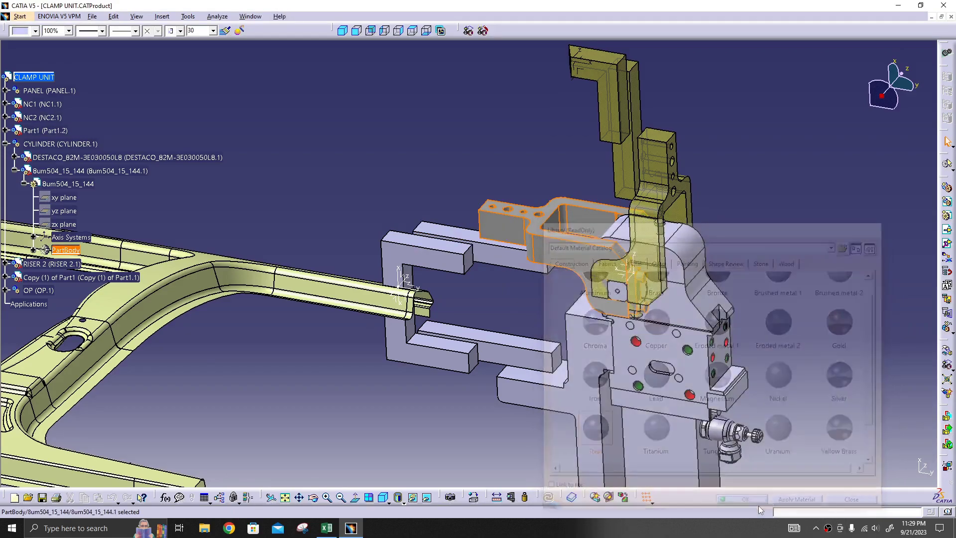
{"action": "left_click", "coordinate": [747, 505]}
{"action": "middle_click_drag", "start_coordinate": [503, 306], "coordinate": [521, 311]}
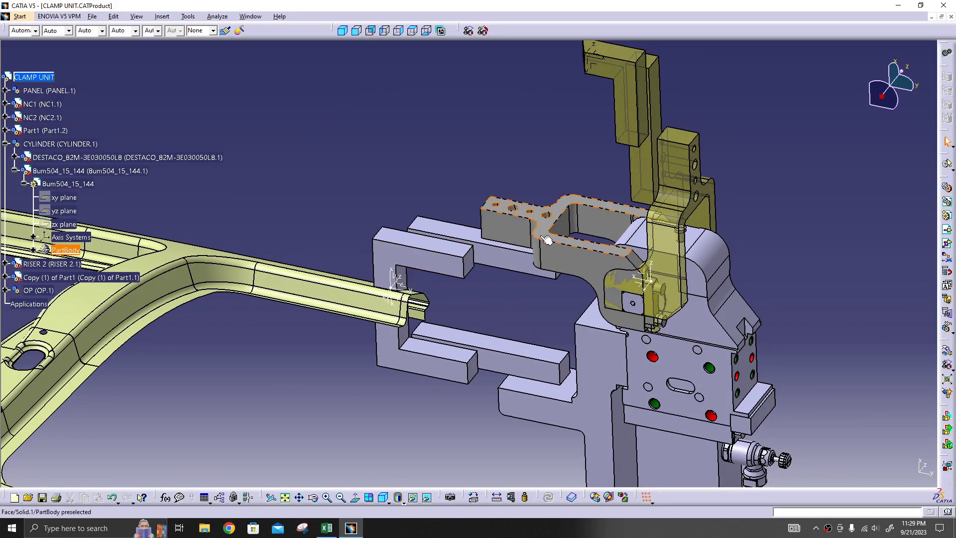
Step: Render with Shading with Material, orbit to inspect, and collapse 8um504_15_144
{"action": "left_click", "coordinate": [403, 503]}
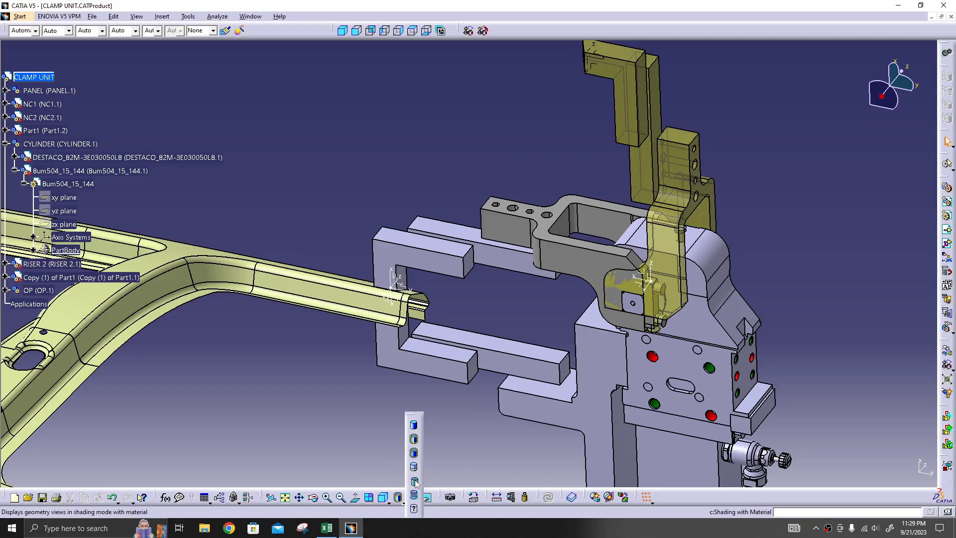
{"action": "left_click", "coordinate": [414, 481]}
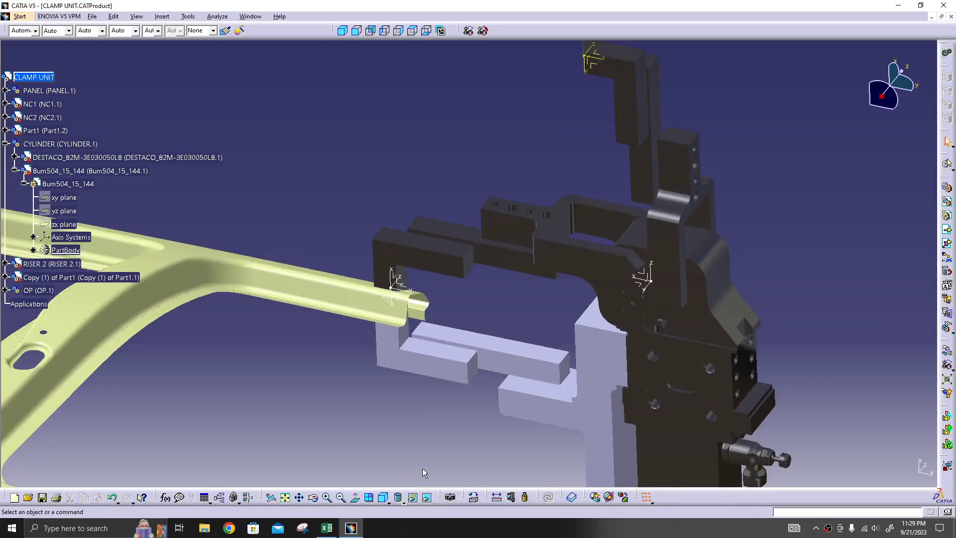
{"action": "middle_click_drag", "start_coordinate": [497, 330], "coordinate": [487, 279]}
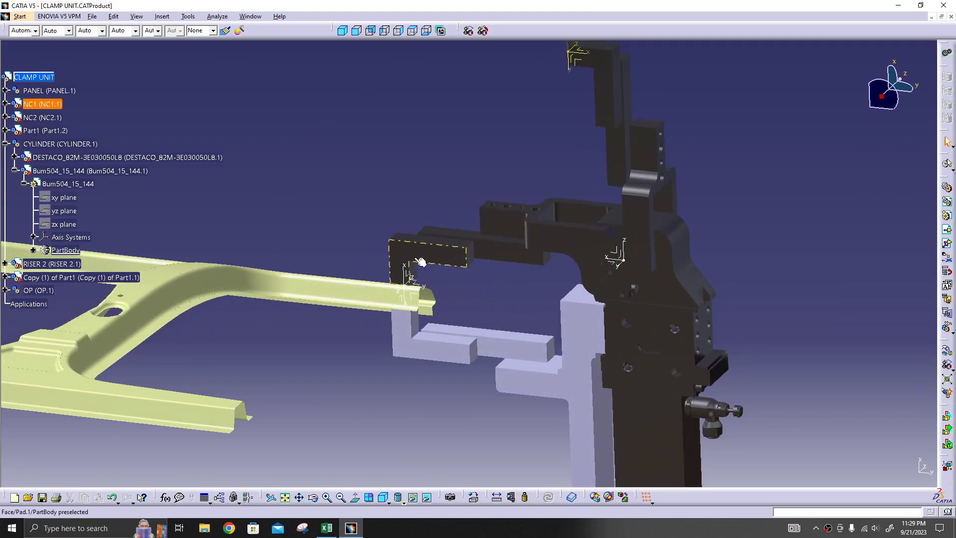
{"action": "middle_click_drag", "start_coordinate": [512, 236], "coordinate": [496, 289]}
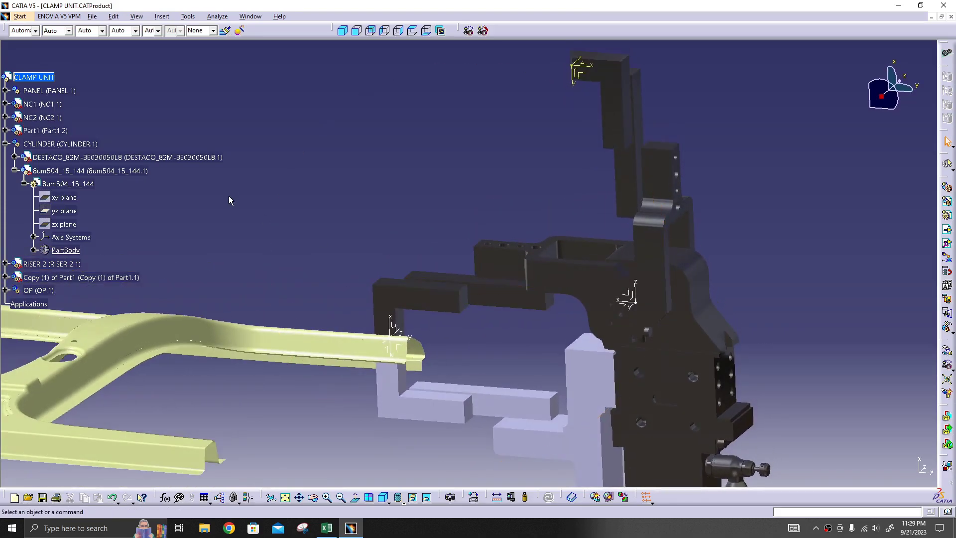
{"action": "left_click", "coordinate": [15, 171]}
Step: Insert a new component, Product1, under the CLAMP UNIT root
{"action": "double_click", "coordinate": [16, 144]}
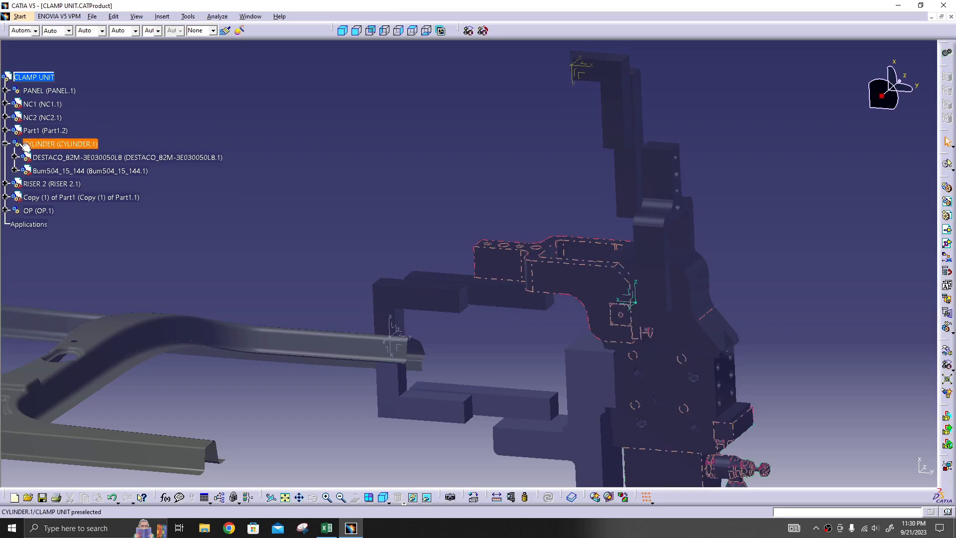
{"action": "left_click", "coordinate": [6, 144]}
{"action": "left_click", "coordinate": [39, 80]}
{"action": "right_click", "coordinate": [41, 82]}
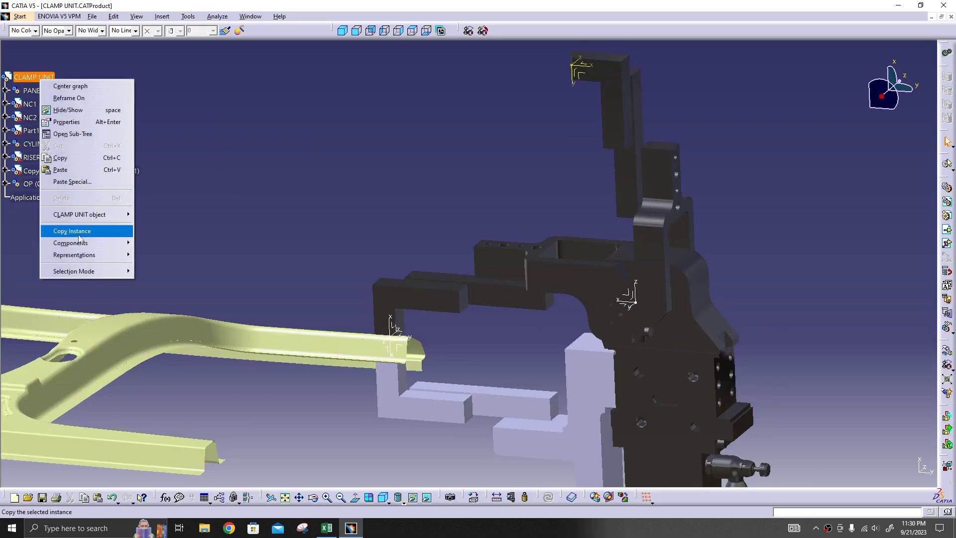
{"action": "mouse_move", "coordinate": [80, 243]}
{"action": "left_click", "coordinate": [154, 247]}
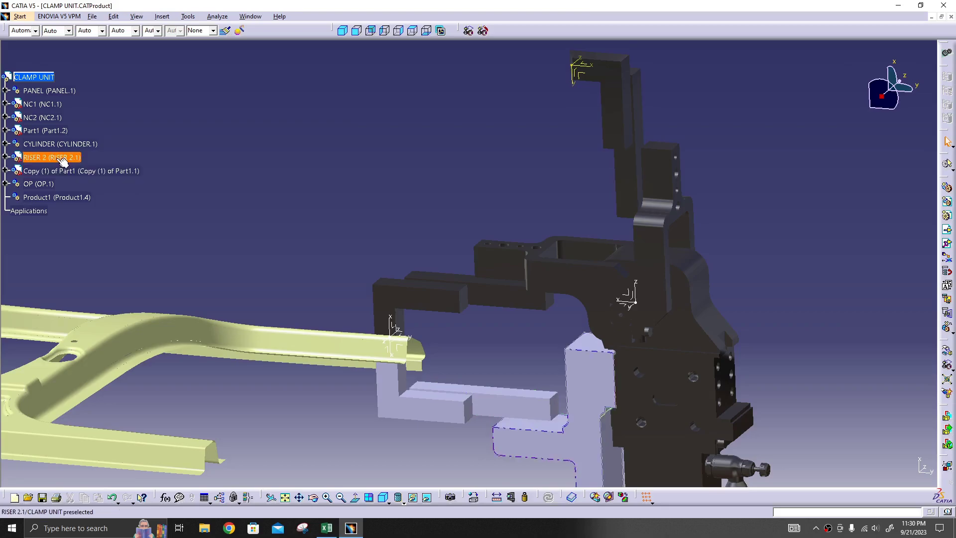
Step: Cut the 8um504_15_144 arm part from CYLINDER and paste it into Product1
{"action": "right_click", "coordinate": [490, 252]}
{"action": "left_click", "coordinate": [512, 260]}
{"action": "left_click", "coordinate": [15, 157]}
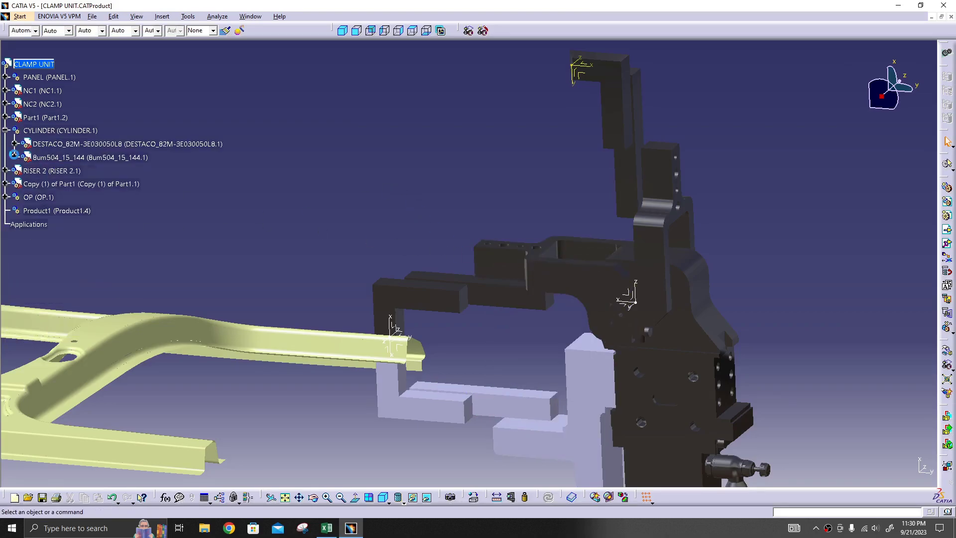
{"action": "right_click", "coordinate": [69, 158]}
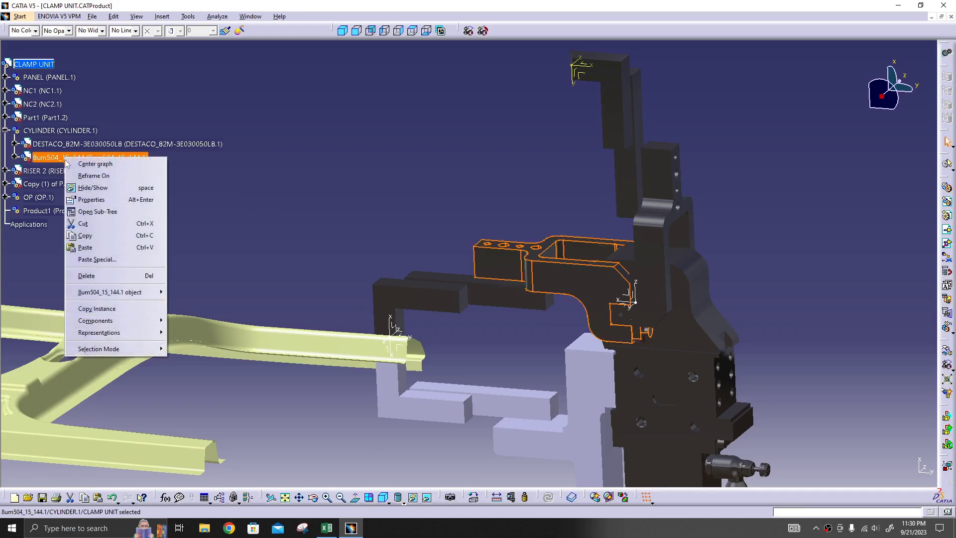
{"action": "left_click", "coordinate": [84, 223]}
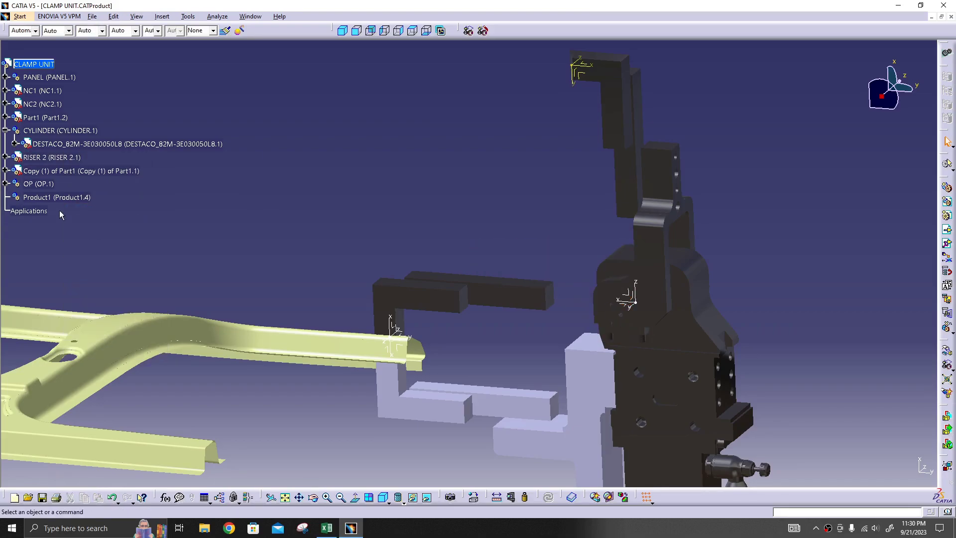
{"action": "left_click", "coordinate": [67, 201]}
{"action": "right_click", "coordinate": [66, 200]}
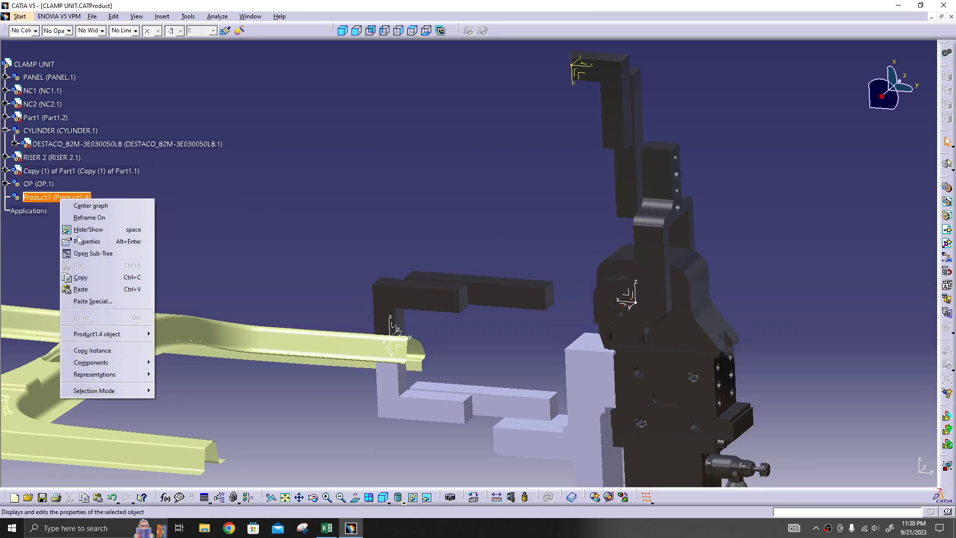
{"action": "left_click", "coordinate": [90, 290]}
Step: Cut Part1 from the assembly and paste it into Product1
{"action": "right_click", "coordinate": [491, 295]}
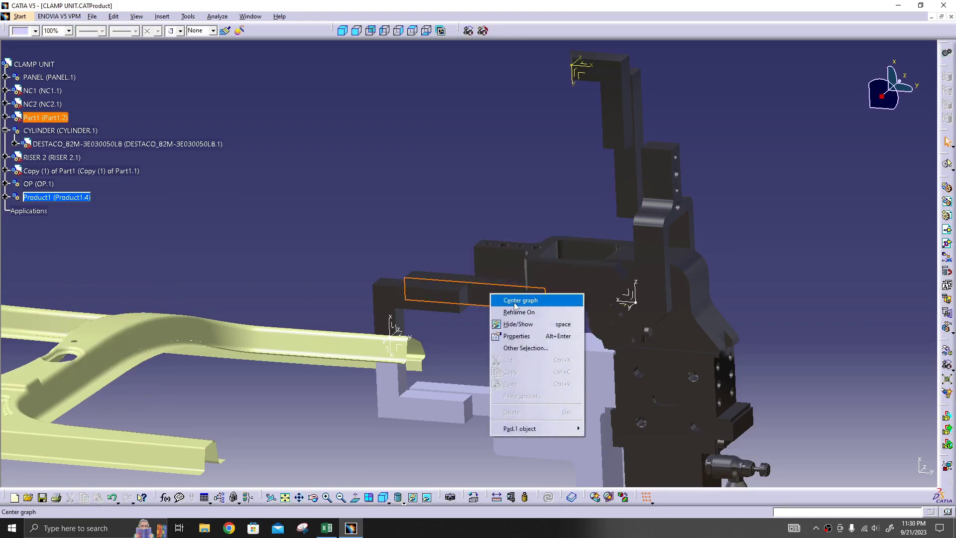
{"action": "left_click", "coordinate": [510, 301]}
{"action": "left_click", "coordinate": [5, 170]}
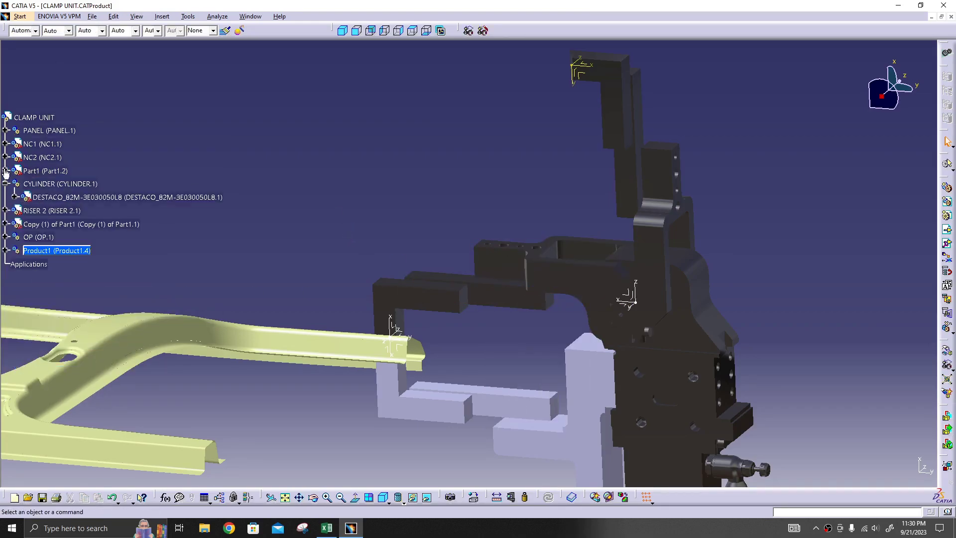
{"action": "right_click", "coordinate": [42, 173]}
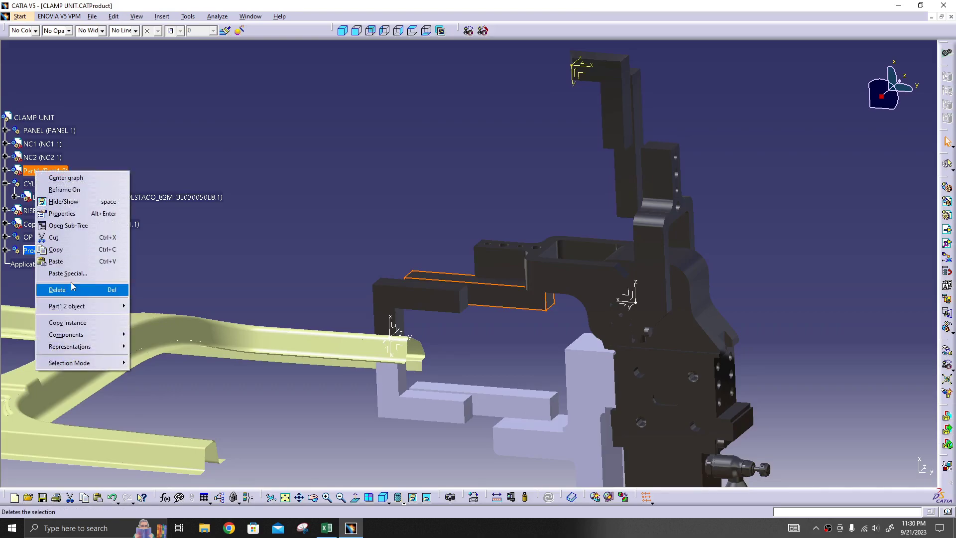
{"action": "left_click", "coordinate": [74, 240]}
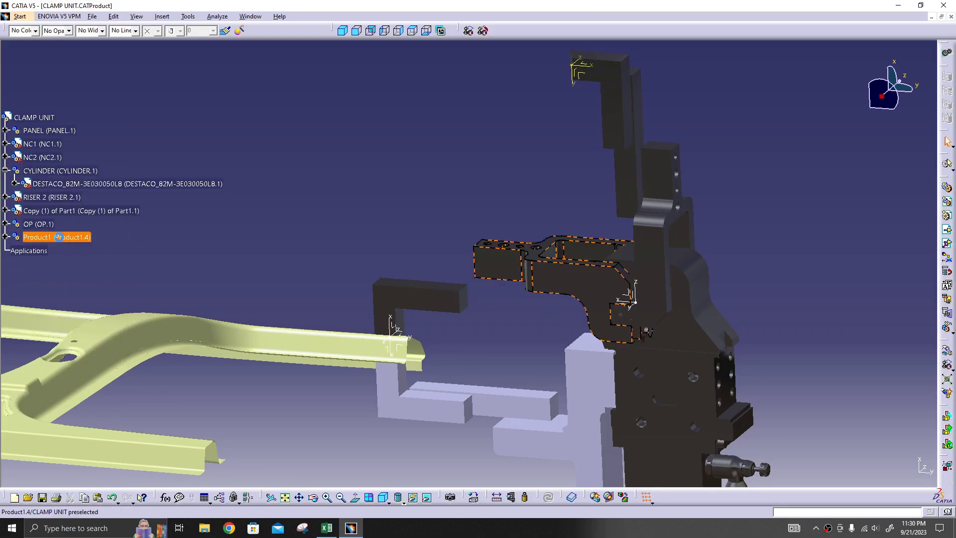
{"action": "right_click", "coordinate": [60, 238]}
{"action": "left_click", "coordinate": [85, 326]}
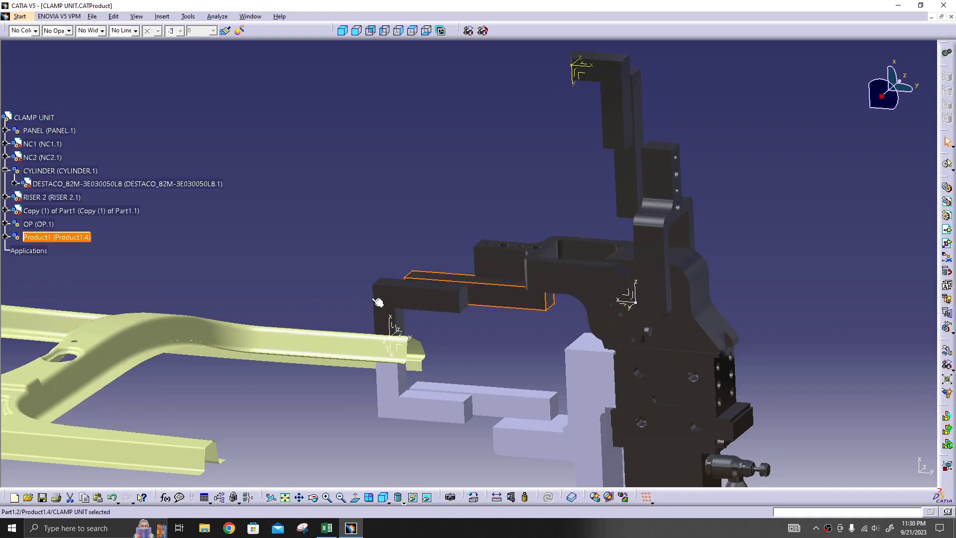
Step: Cut NC1 from the assembly and paste it into Product1
{"action": "right_click", "coordinate": [393, 292]}
{"action": "left_click", "coordinate": [413, 298]}
{"action": "left_click", "coordinate": [356, 245]}
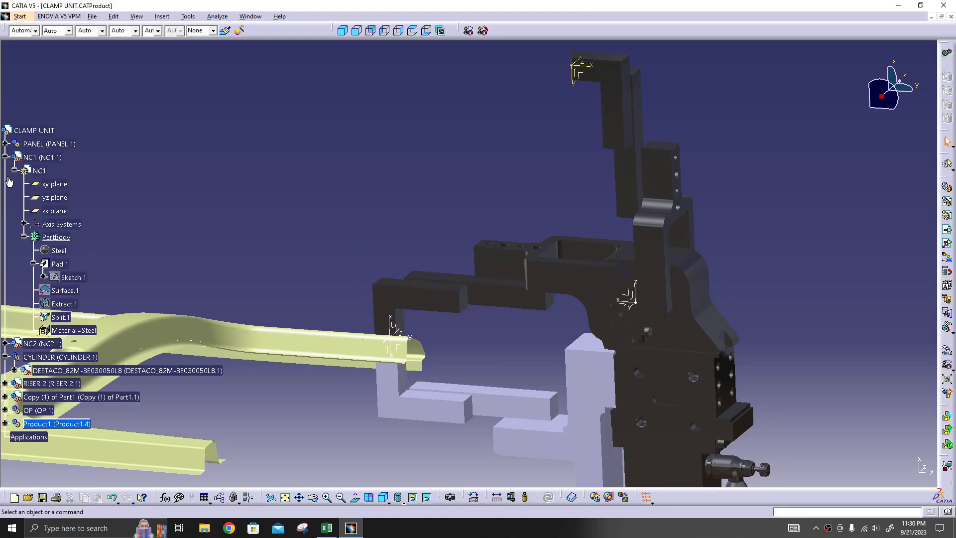
{"action": "left_click", "coordinate": [6, 158]}
{"action": "right_click", "coordinate": [43, 158]}
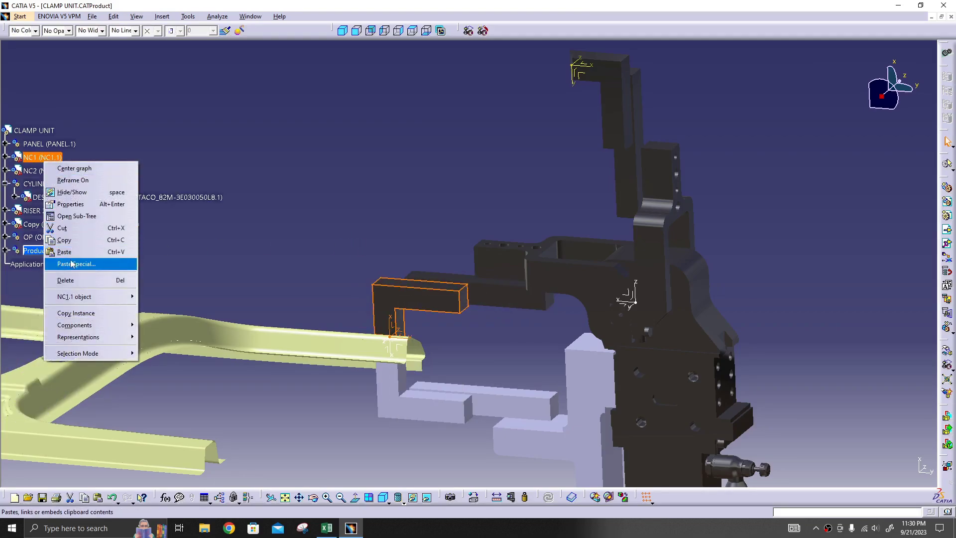
{"action": "left_click", "coordinate": [65, 228]}
{"action": "left_click", "coordinate": [63, 240]}
{"action": "right_click", "coordinate": [62, 239]}
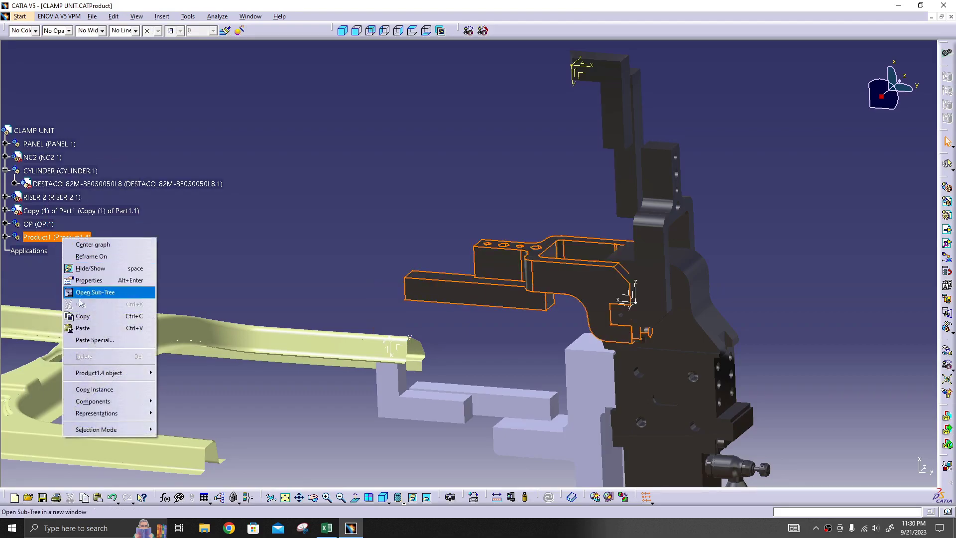
{"action": "left_click", "coordinate": [93, 328]}
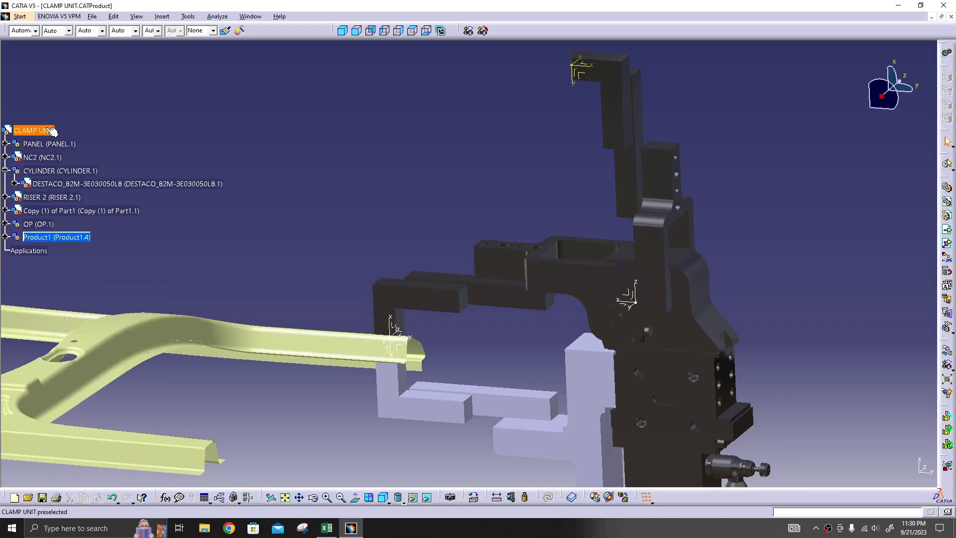
{"action": "left_click", "coordinate": [48, 131]}
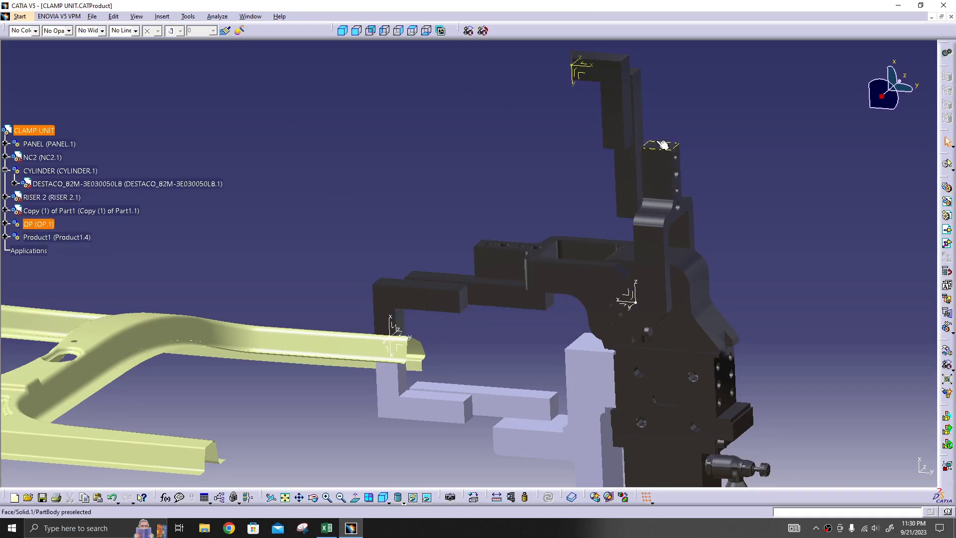
Step: Switch to Shading with Edges and measure Product1's inertia: 1.859 kg mass plus CG
{"action": "left_click", "coordinate": [74, 242]}
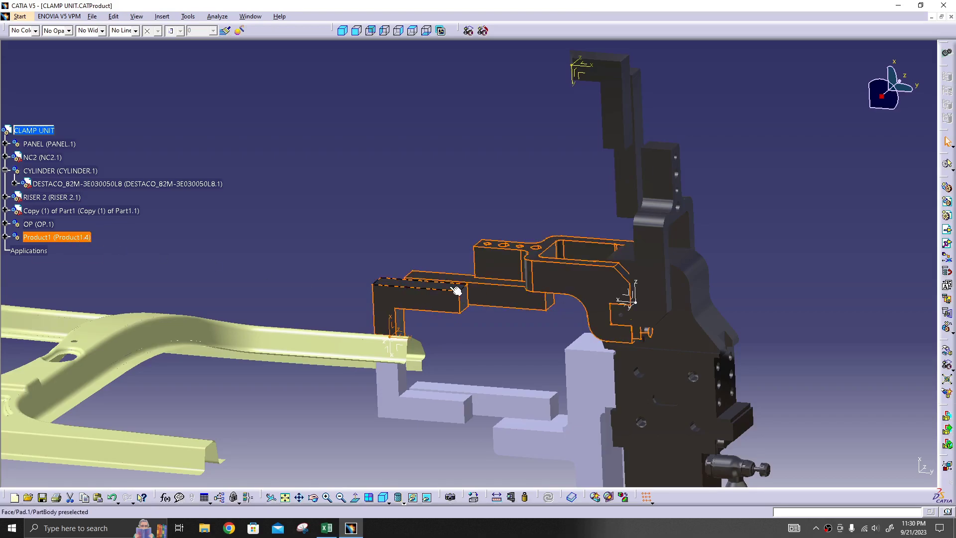
{"action": "left_click", "coordinate": [381, 262]}
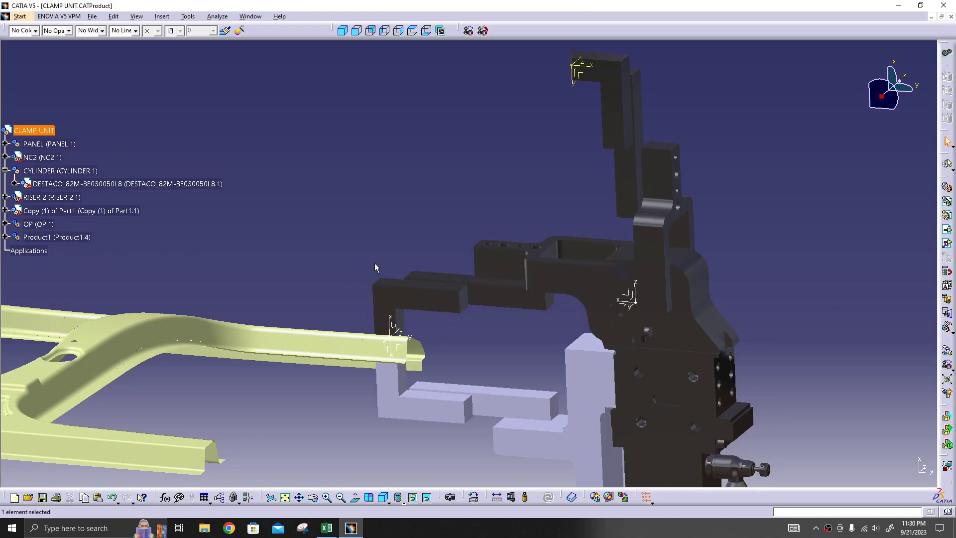
{"action": "middle_click_drag", "start_coordinate": [416, 207], "coordinate": [326, 207]}
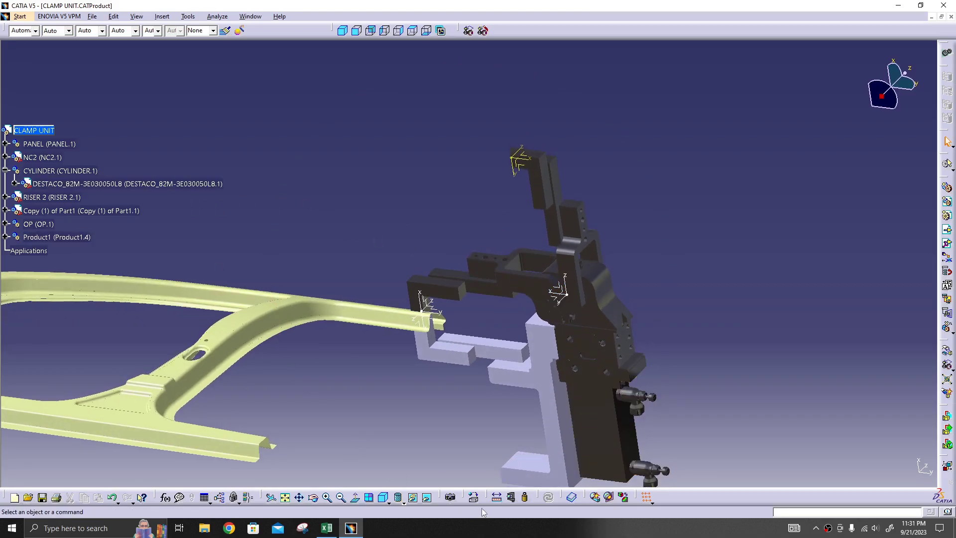
{"action": "left_click", "coordinate": [403, 502]}
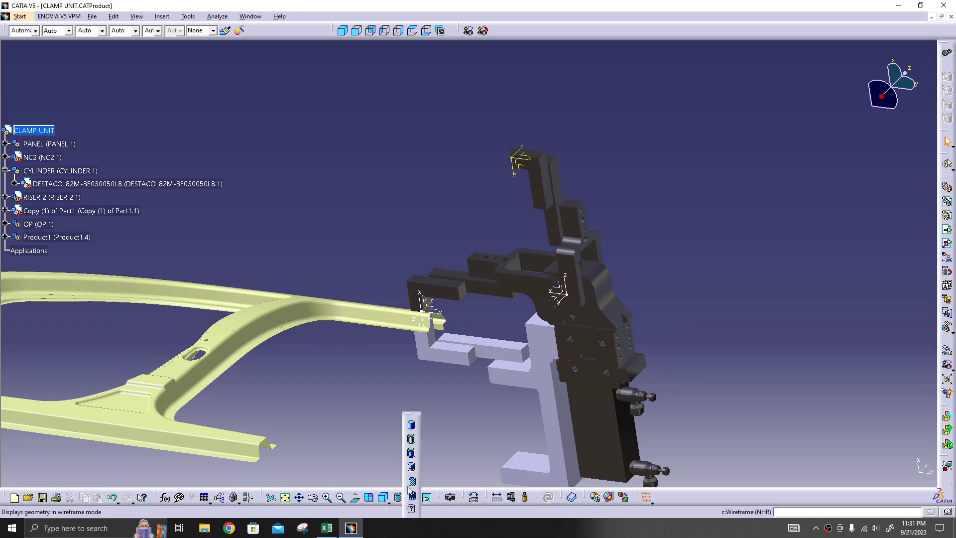
{"action": "left_click", "coordinate": [412, 440]}
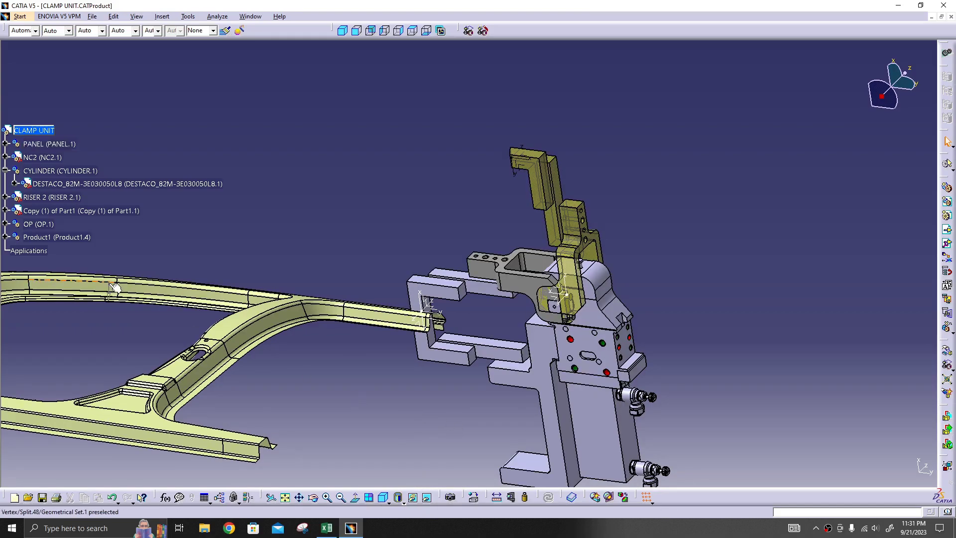
{"action": "left_click", "coordinate": [78, 237]}
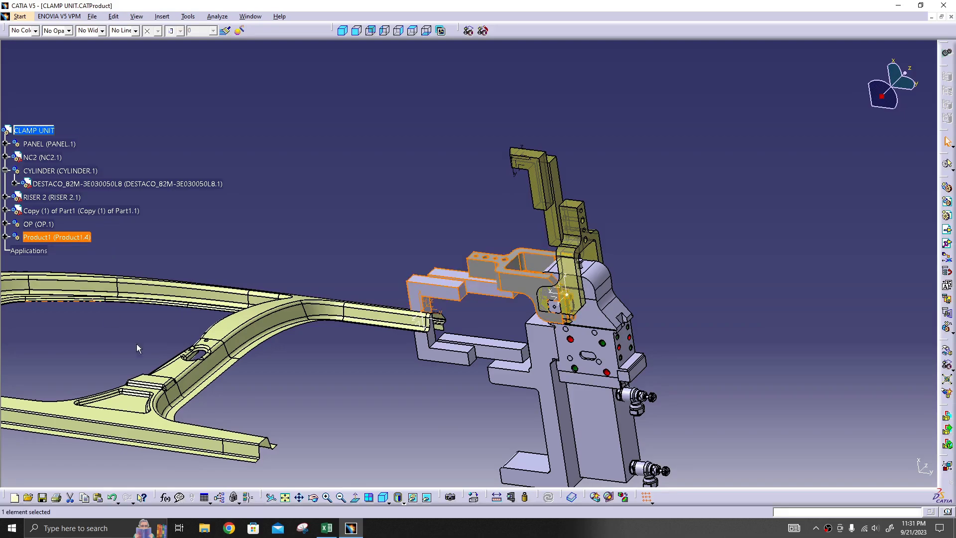
{"action": "left_click", "coordinate": [524, 496]}
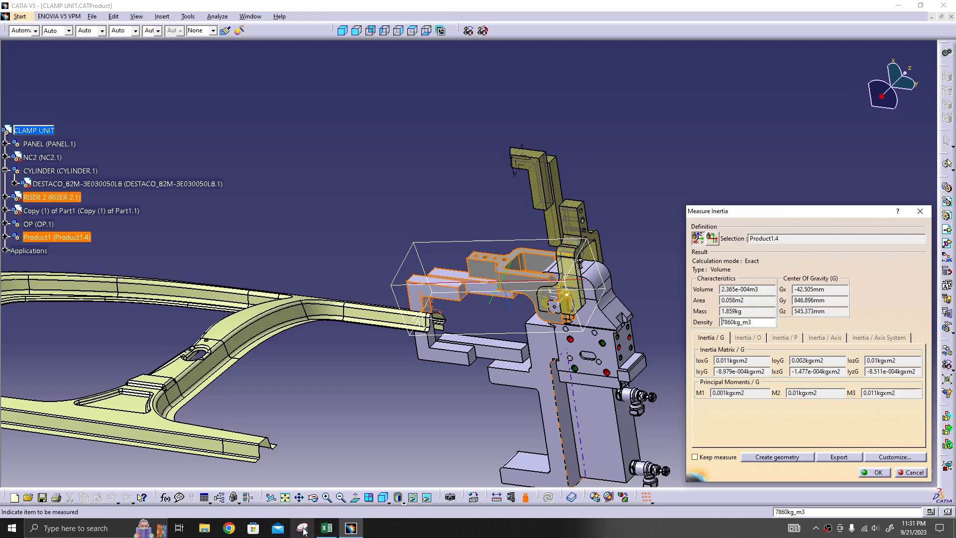
Step: Open Notepad, note the rounded mass '1.9kg', then minimise it
{"action": "left_click", "coordinate": [115, 527]}
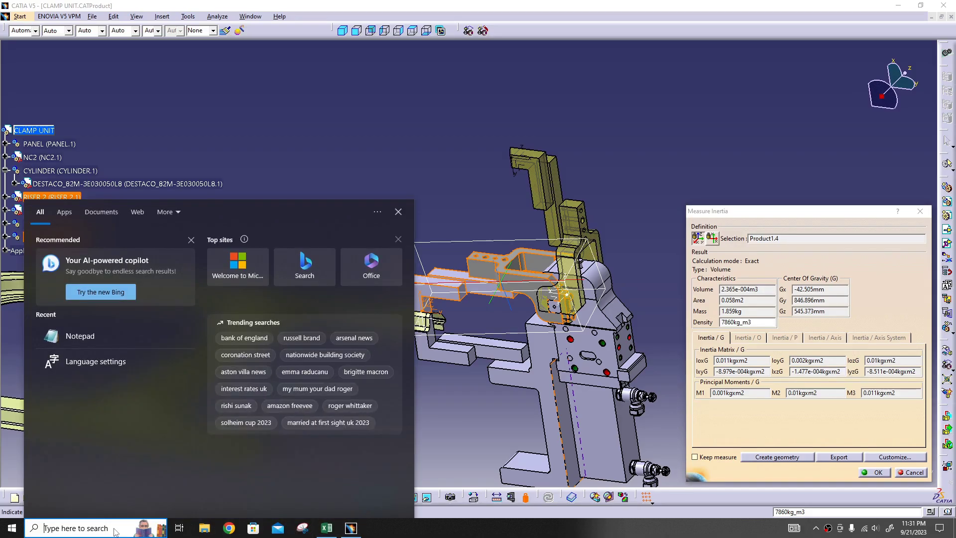
{"action": "type", "text": "note"}
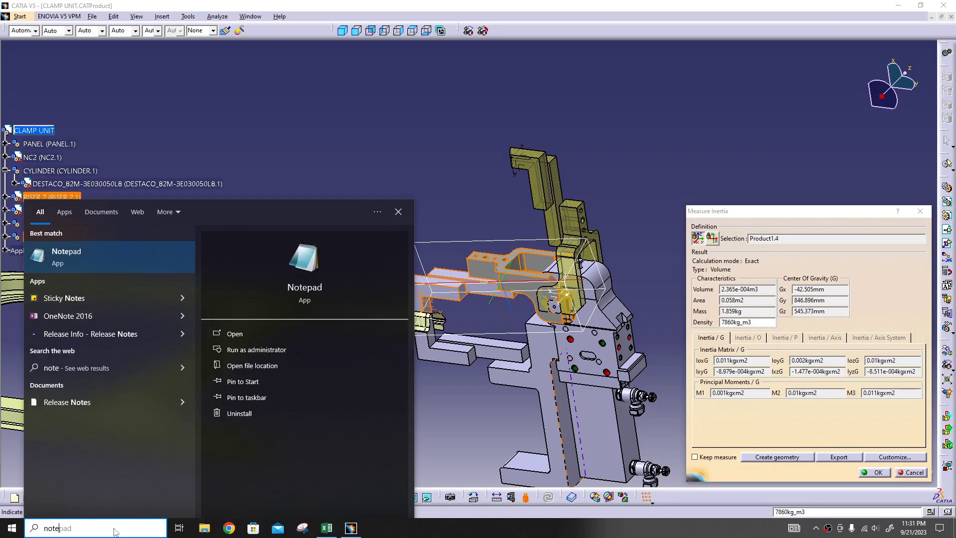
{"action": "key", "text": "Return"}
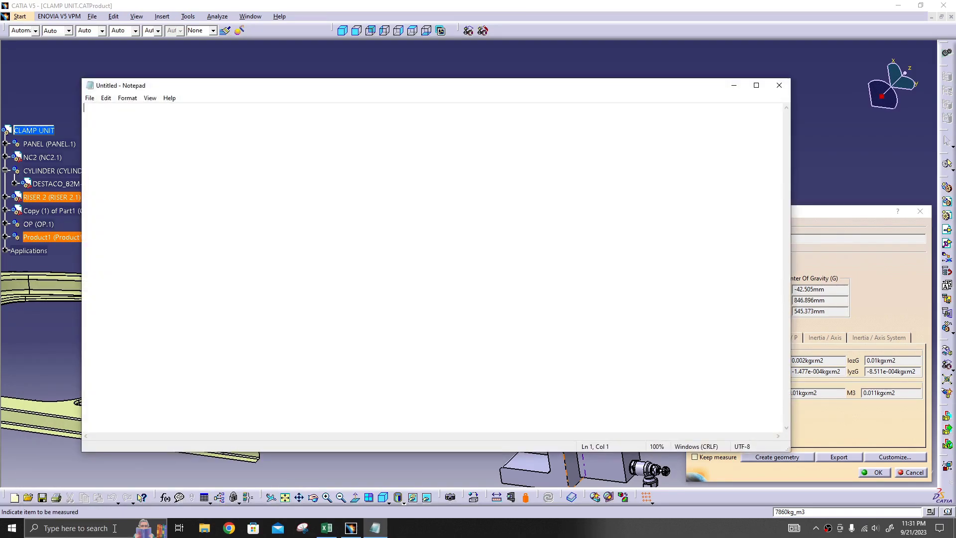
{"action": "left_click", "coordinate": [811, 223]}
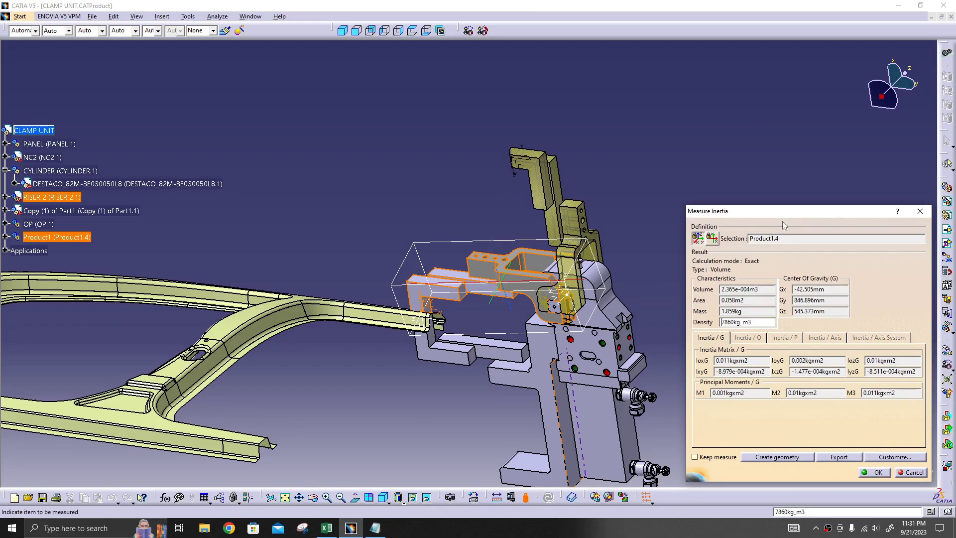
{"action": "left_click", "coordinate": [374, 528]}
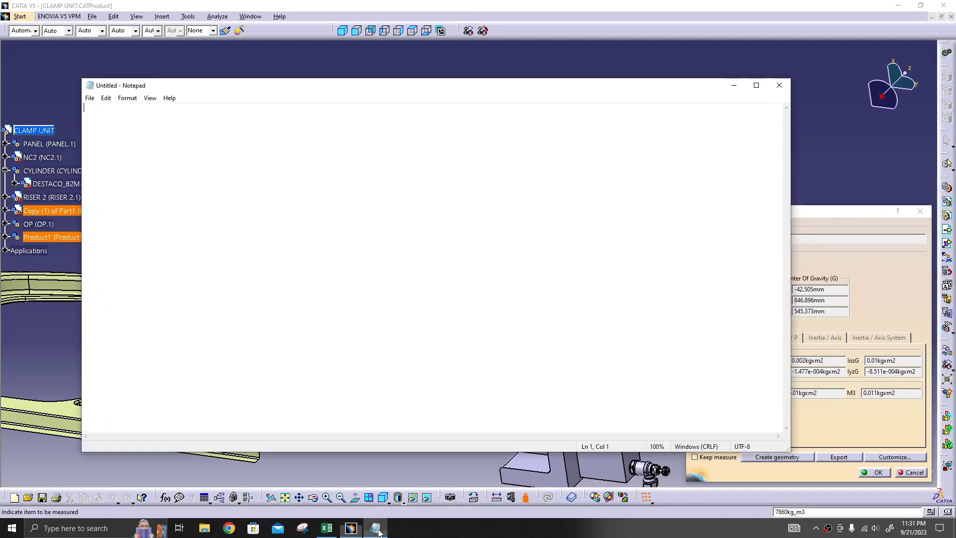
{"action": "left_click_drag", "start_coordinate": [280, 89], "coordinate": [254, 116]}
{"action": "type", "text": "1.9kg"}
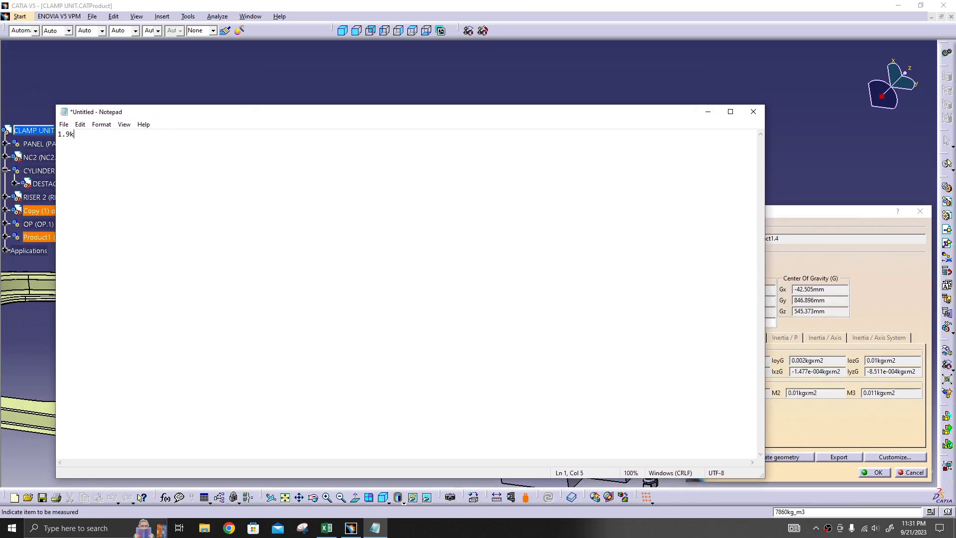
{"action": "left_click", "coordinate": [708, 112]}
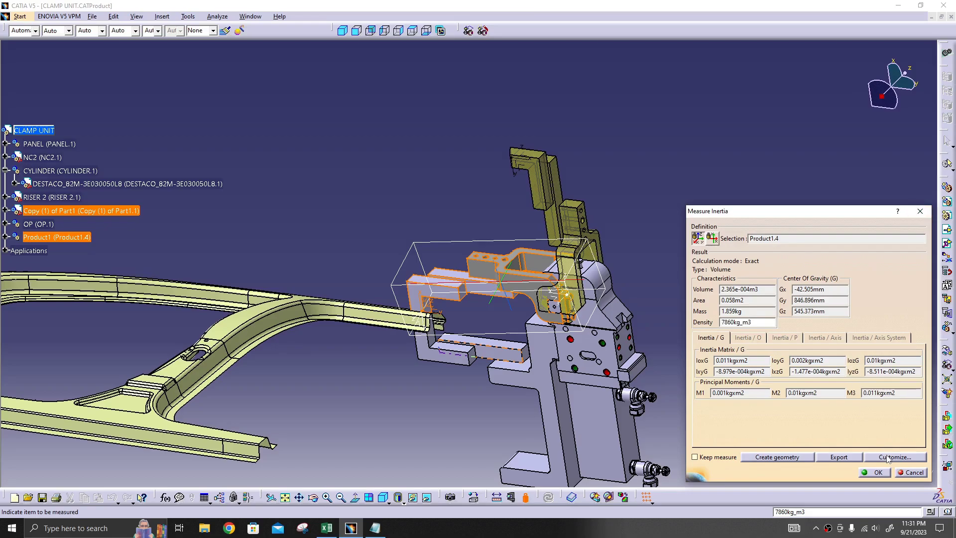
Step: Create a non-associative centre-of-gravity point in new Part2, then close Measure Inertia
{"action": "left_click", "coordinate": [796, 461]}
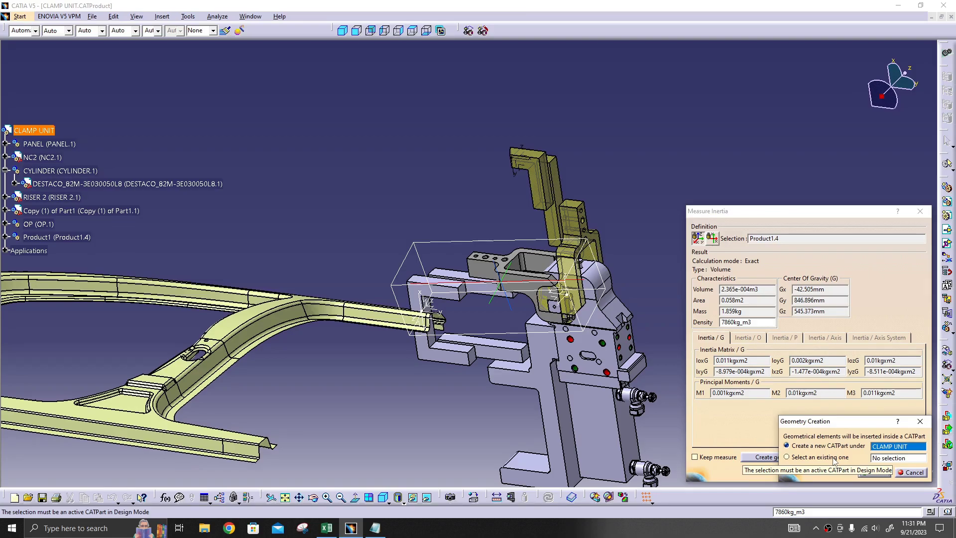
{"action": "left_click", "coordinate": [878, 472]}
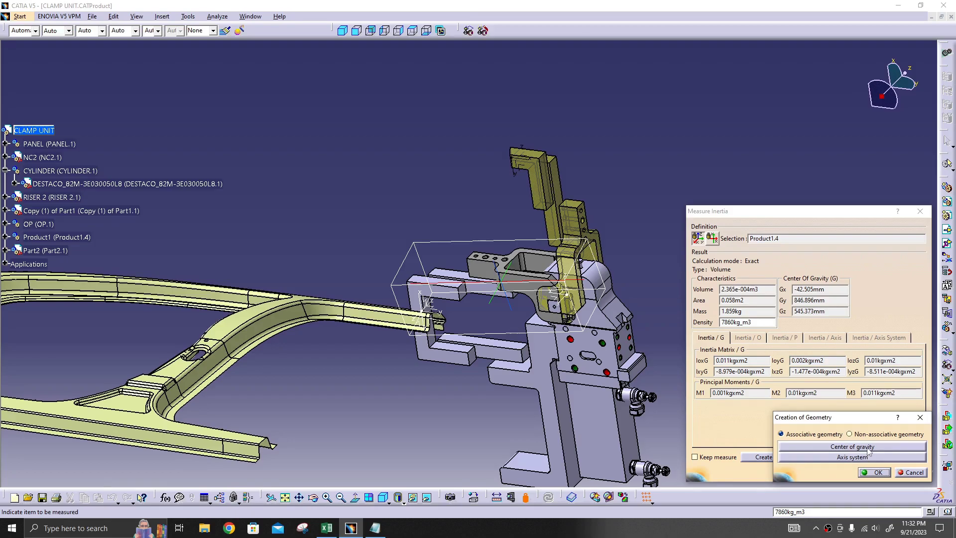
{"action": "left_click", "coordinate": [849, 433]}
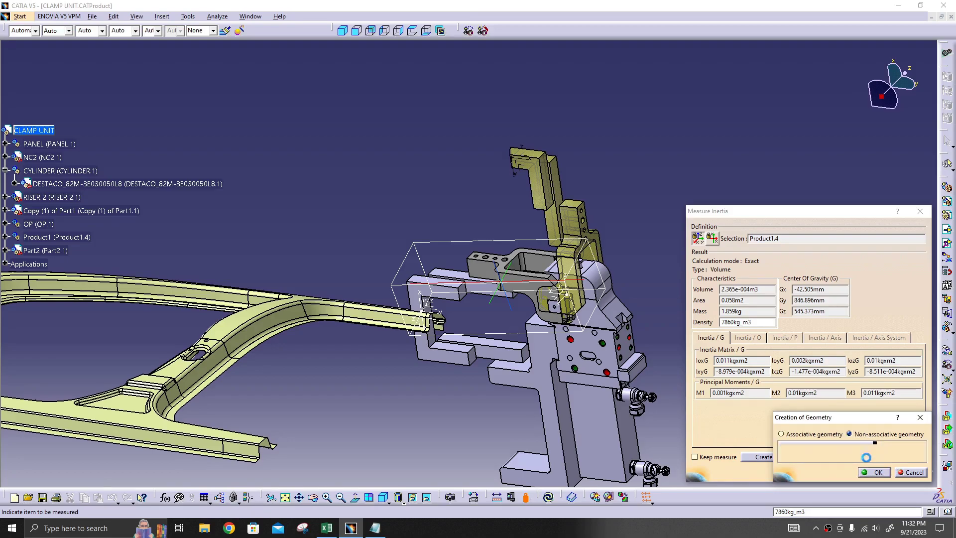
{"action": "left_click", "coordinate": [878, 471]}
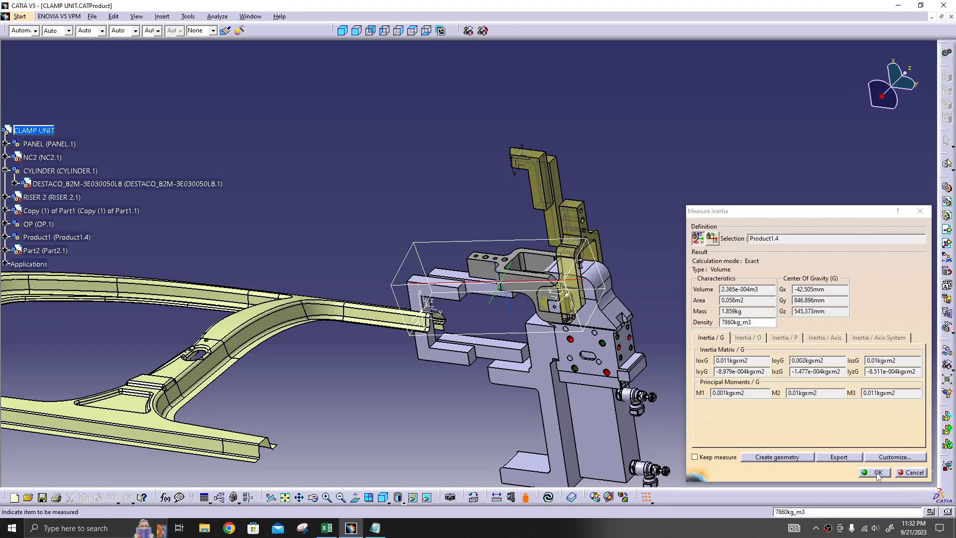
{"action": "left_click", "coordinate": [877, 472]}
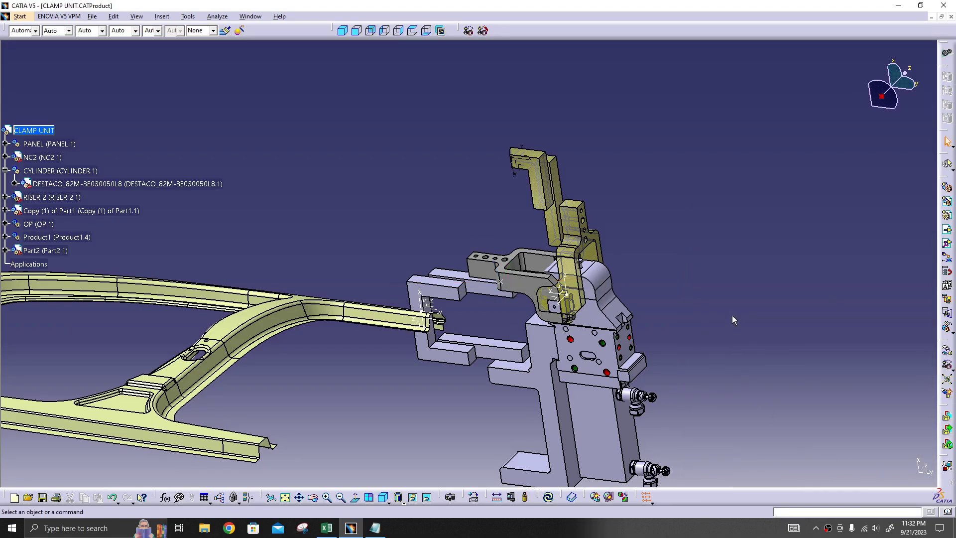
Step: Measure Between the DESTACO axis point and Part2 Point.1, giving 99.269 mm
{"action": "middle_click_drag", "start_coordinate": [732, 316], "coordinate": [525, 281]}
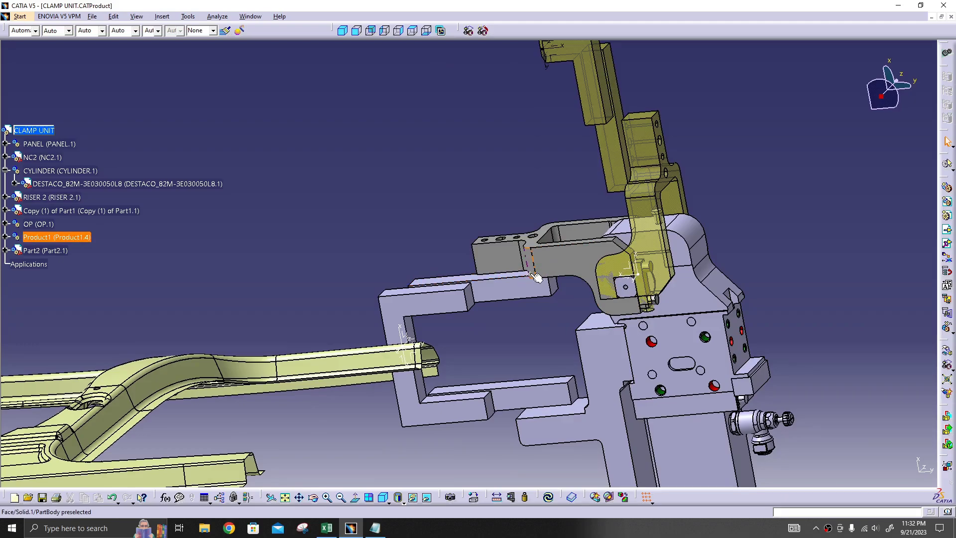
{"action": "left_click", "coordinate": [529, 273]}
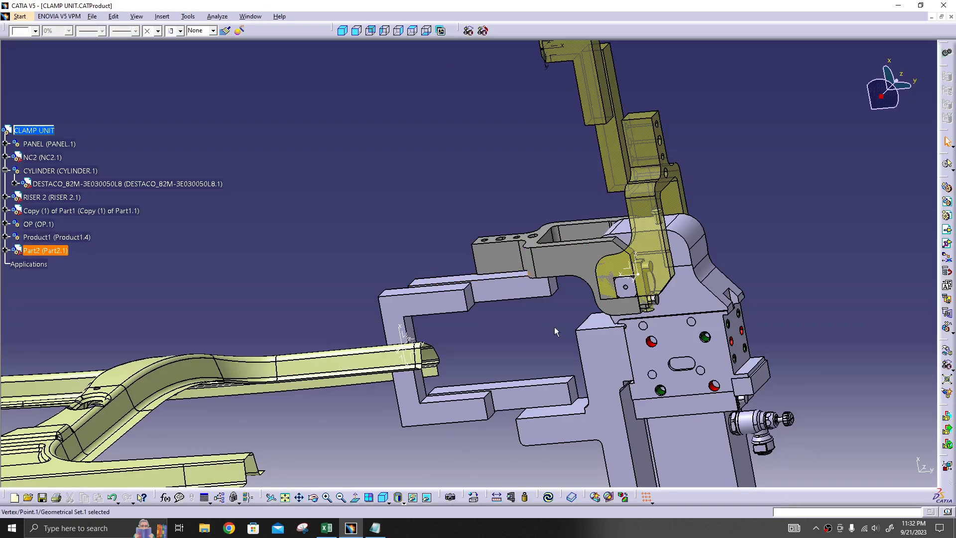
{"action": "middle_click_drag", "start_coordinate": [545, 309], "coordinate": [657, 279]}
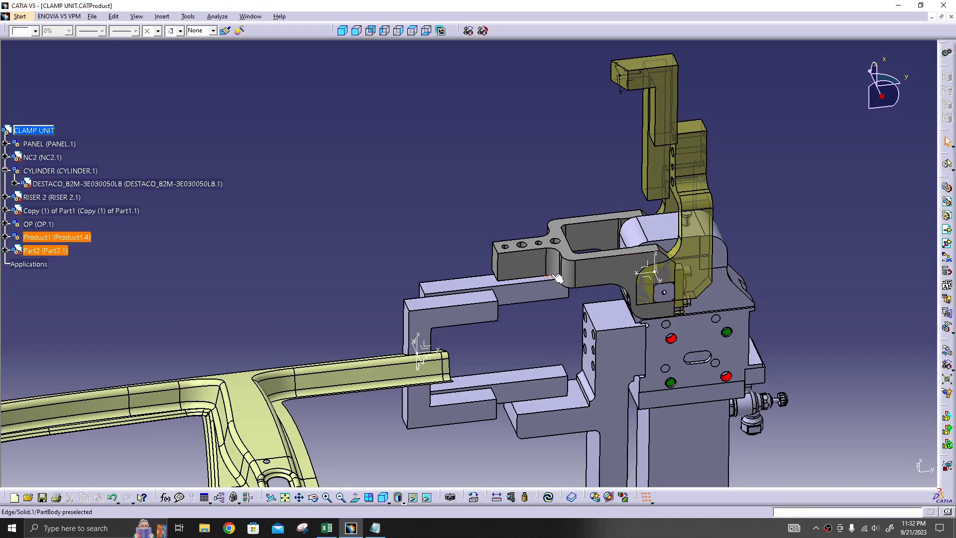
{"action": "left_click", "coordinate": [366, 188]}
{"action": "middle_click_drag", "start_coordinate": [403, 297], "coordinate": [467, 326]}
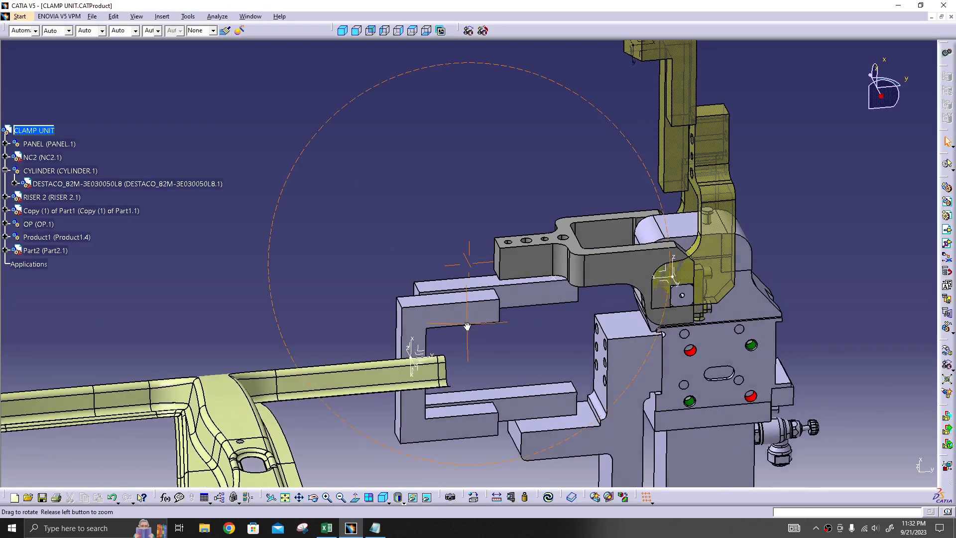
{"action": "left_click", "coordinate": [496, 497]}
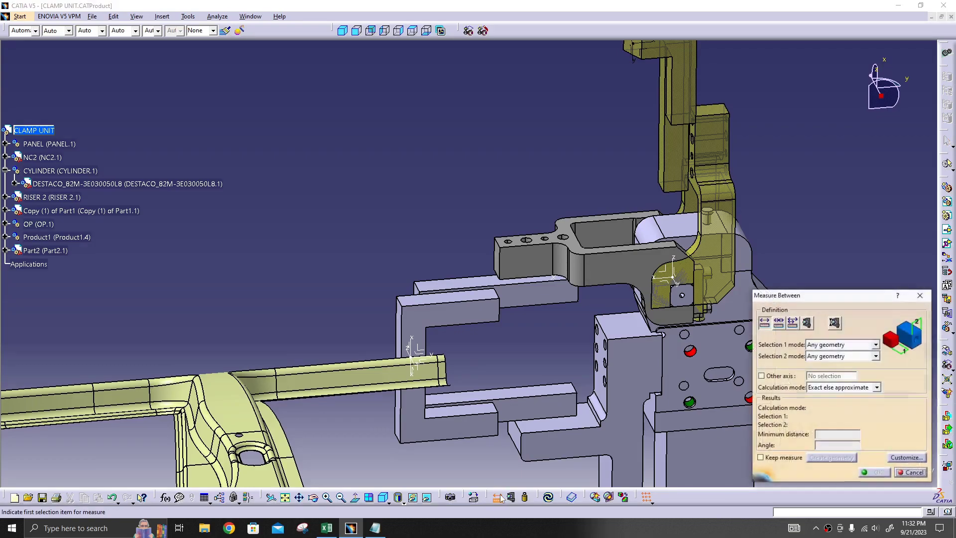
{"action": "left_click", "coordinate": [674, 279]}
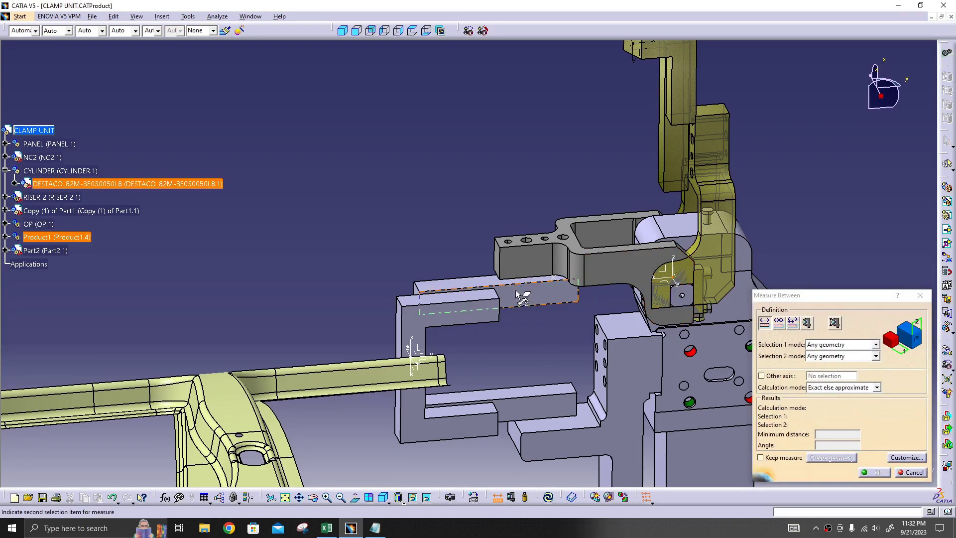
{"action": "left_click", "coordinate": [556, 277]}
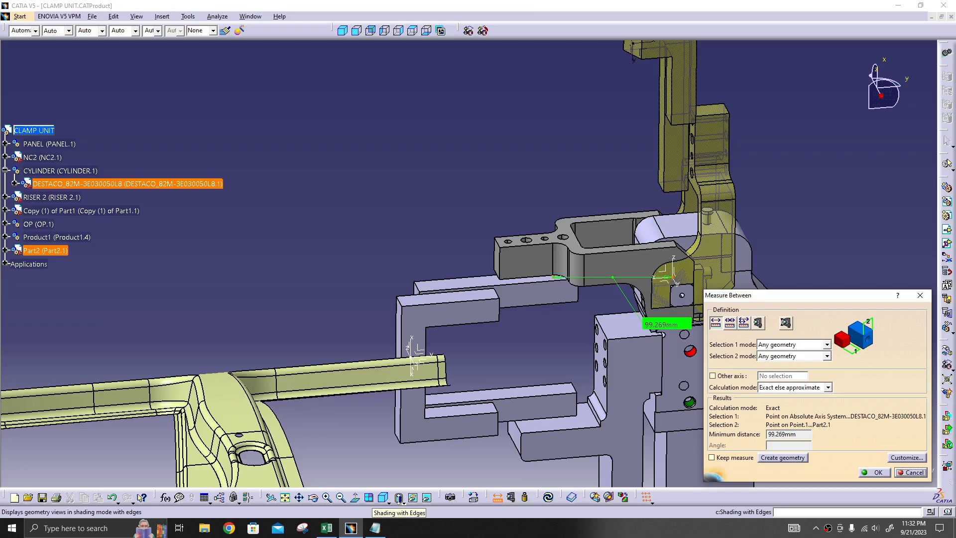
Step: Jot the distance as '100' in Notepad, close the measurement and reset the view
{"action": "left_click", "coordinate": [375, 528]}
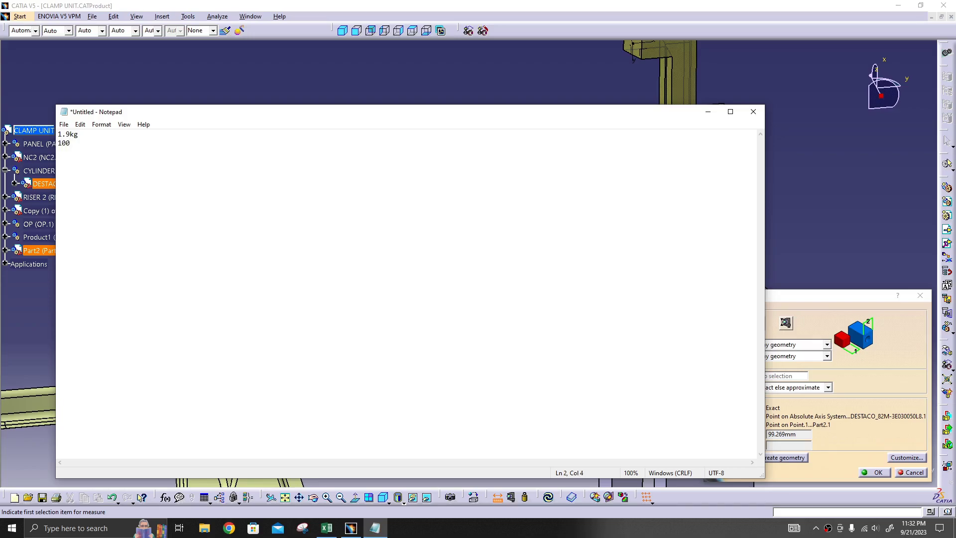
{"action": "left_click", "coordinate": [708, 111]}
{"action": "left_click", "coordinate": [920, 295]}
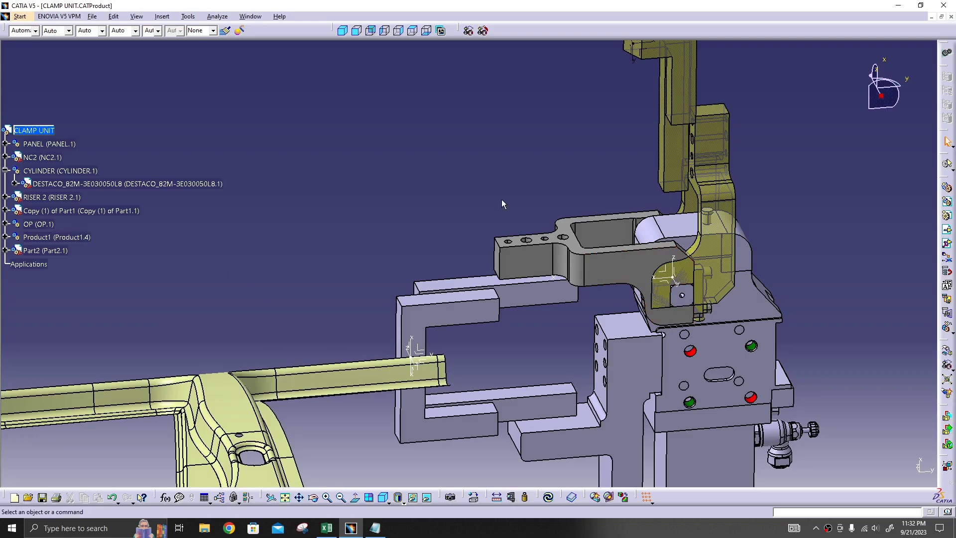
{"action": "left_click", "coordinate": [564, 243]}
{"action": "middle_click_drag", "start_coordinate": [564, 243], "coordinate": [461, 215]}
{"action": "left_click", "coordinate": [461, 215]}
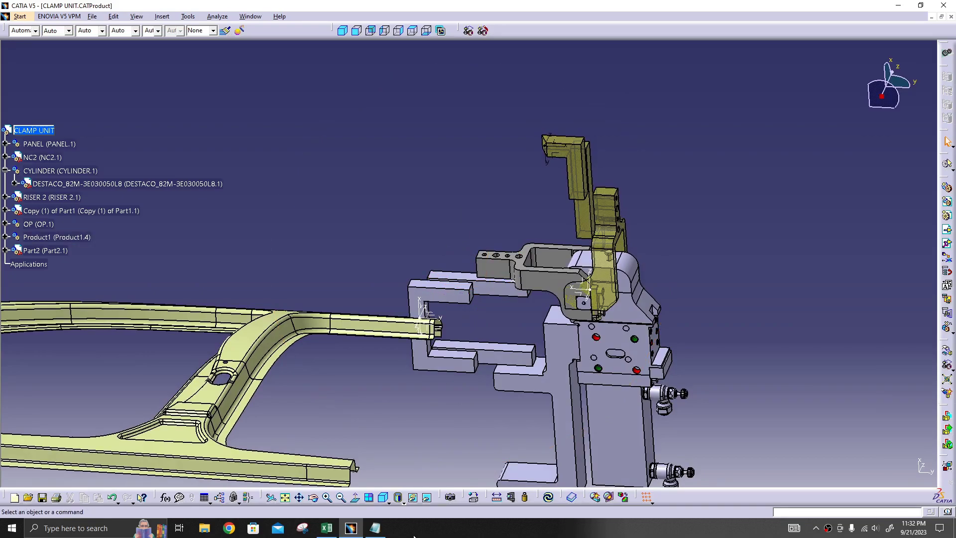
Step: Enter weight 1.9 in B39 and CoG distance 100 in B38, keeping Size 40
{"action": "left_click", "coordinate": [332, 535]}
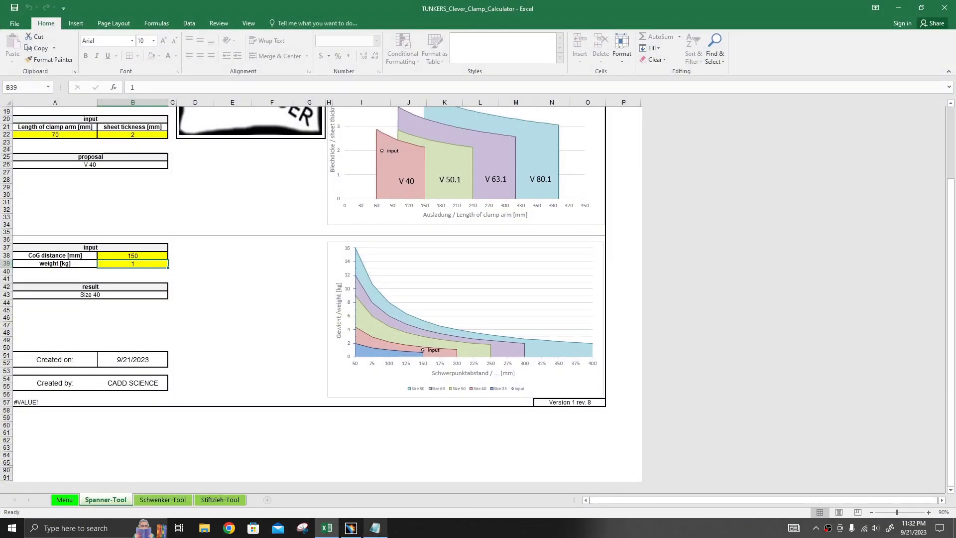
{"action": "left_click", "coordinate": [375, 534]}
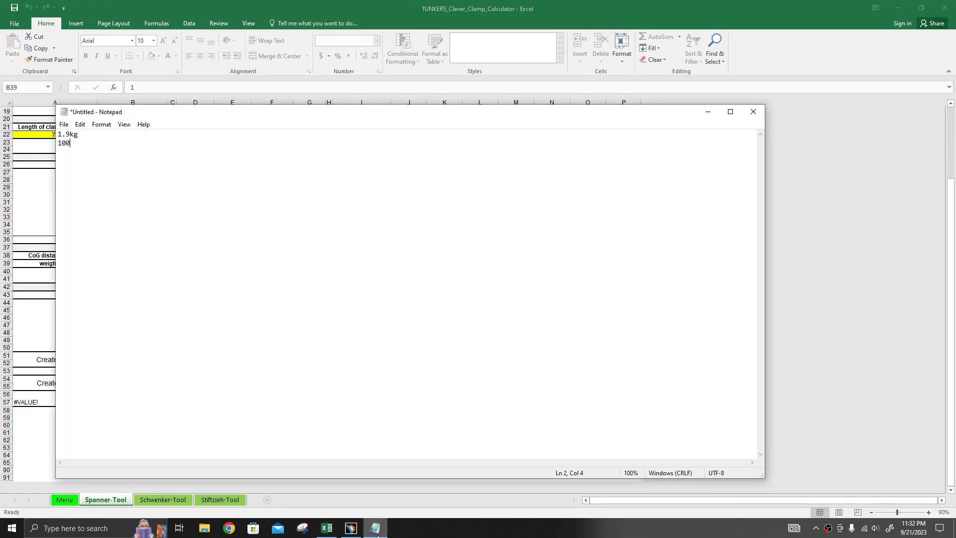
{"action": "left_click", "coordinate": [376, 534]}
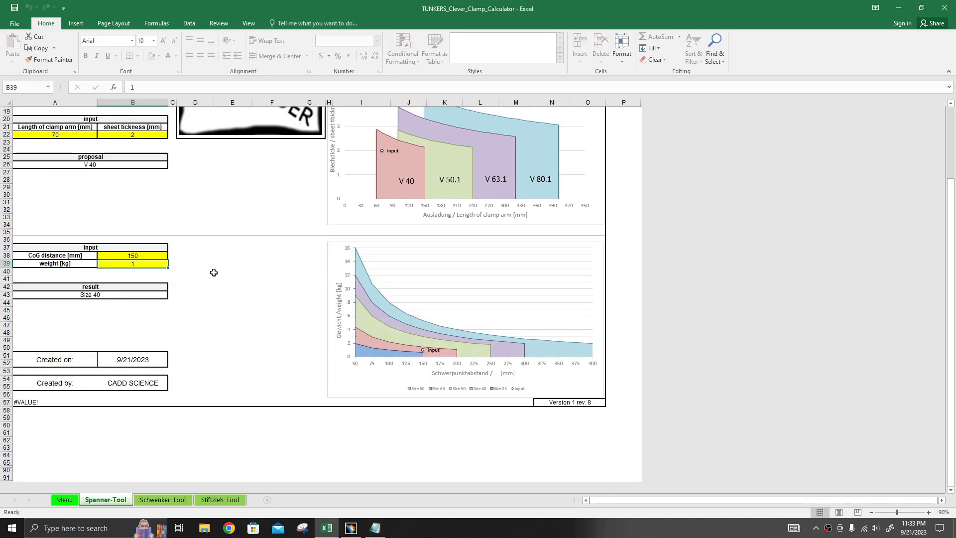
{"action": "type", "text": "1"}
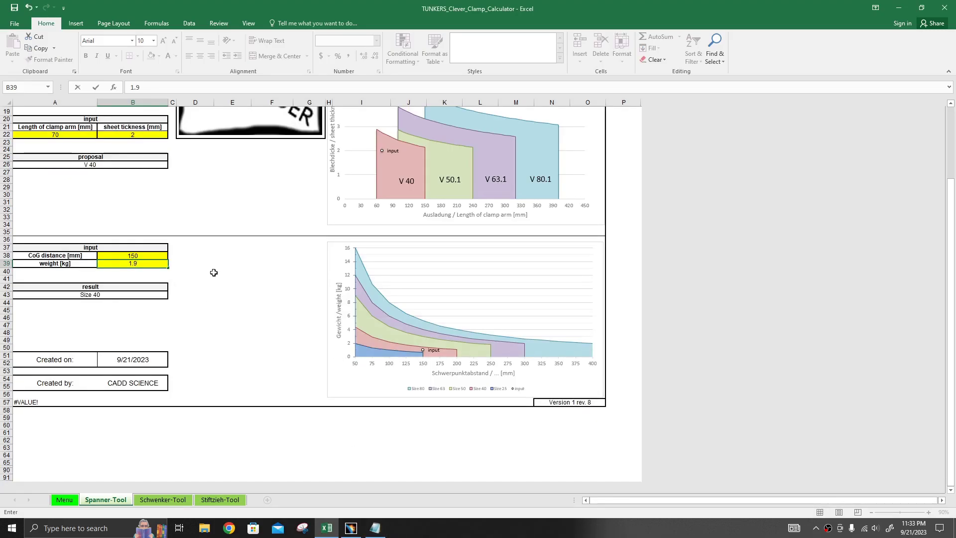
{"action": "type", "text": ".9"}
{"action": "key", "text": "Up"}
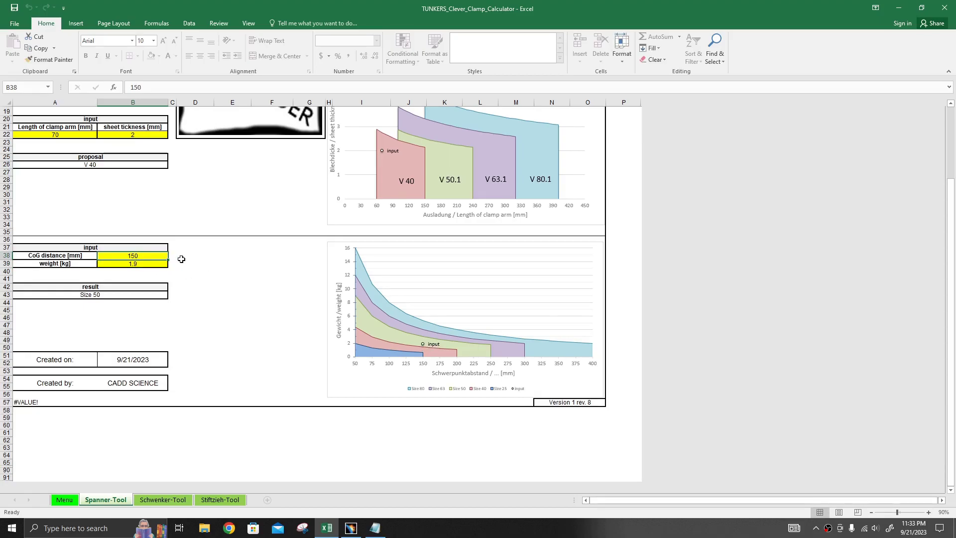
{"action": "type", "text": "1"}
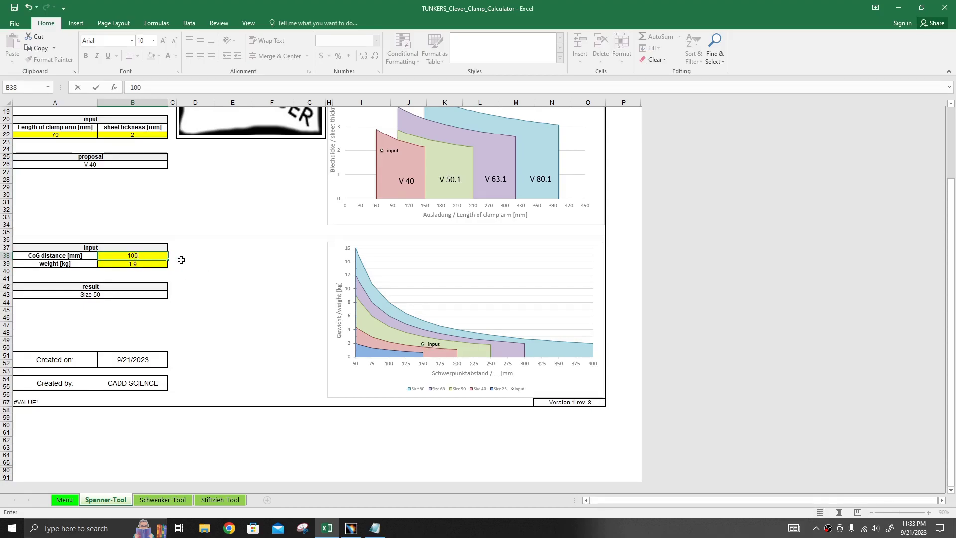
{"action": "key", "text": "Return"}
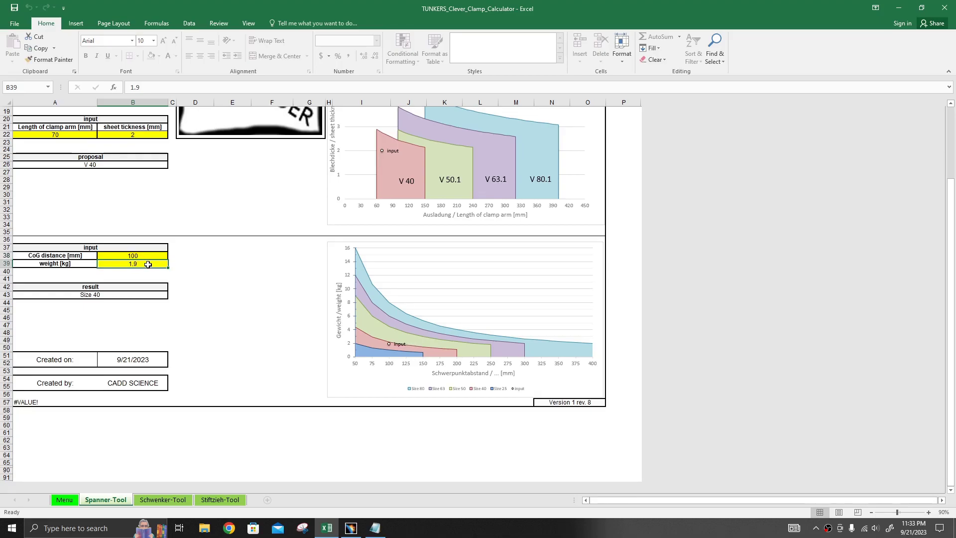
{"action": "mouse_move", "coordinate": [390, 346]}
Step: Enter 2.5 in cell B39, raising the calculator's result to Size 50
{"action": "left_click", "coordinate": [352, 527]}
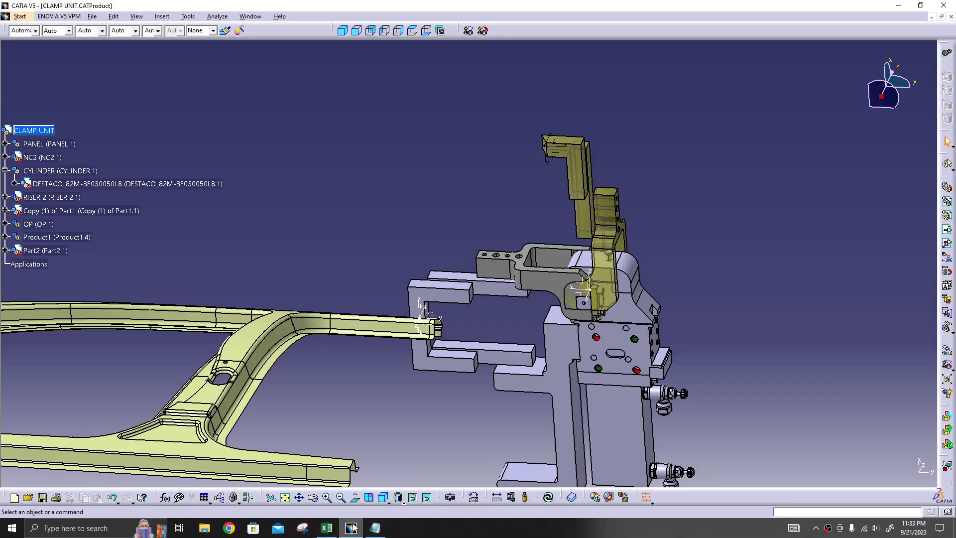
{"action": "left_click", "coordinate": [352, 526]}
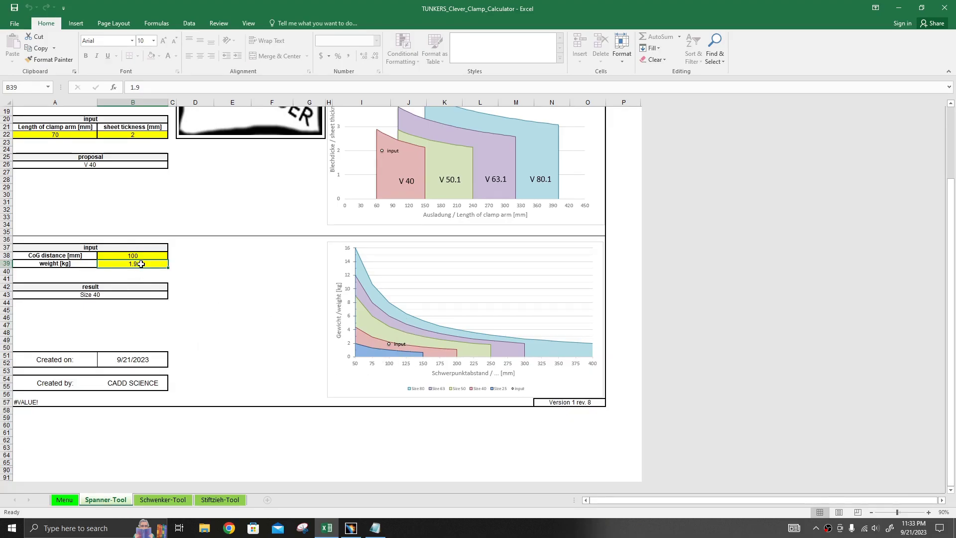
{"action": "type", "text": "2.5"}
{"action": "key", "text": "Return"}
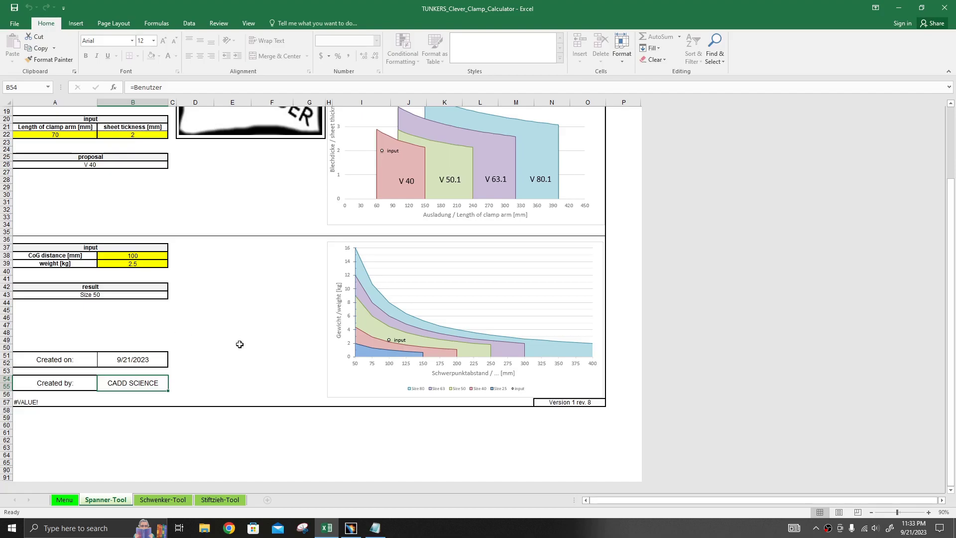
{"action": "scroll", "coordinate": [269, 352], "scroll_direction": "up", "scroll_amount": 1}
{"action": "scroll", "coordinate": [269, 352], "scroll_direction": "down", "scroll_amount": 2}
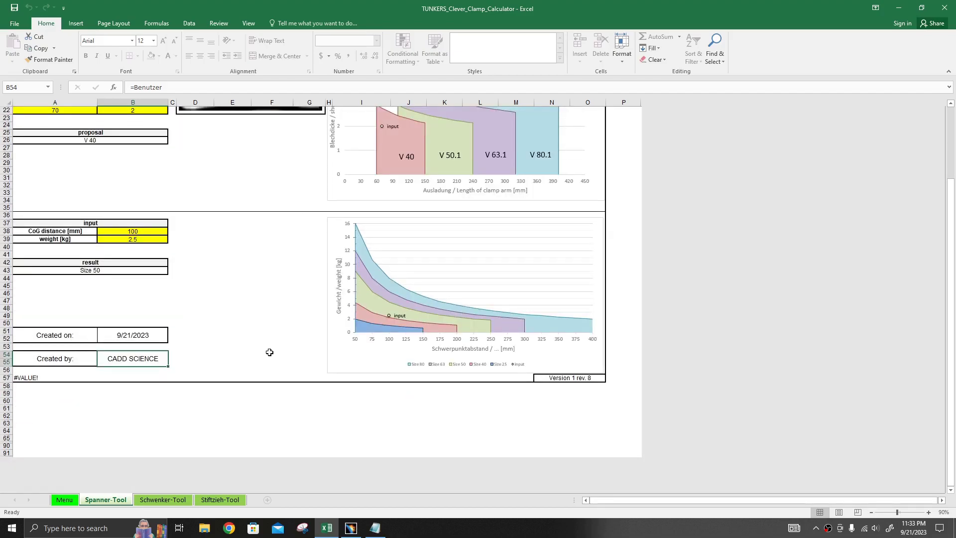
{"action": "left_click", "coordinate": [351, 528]}
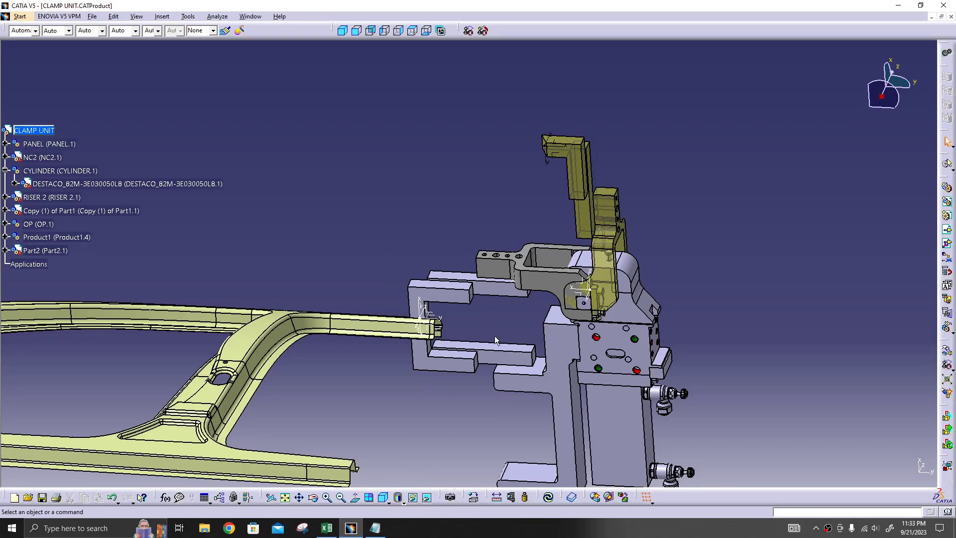
{"action": "middle_click_drag", "start_coordinate": [495, 336], "coordinate": [376, 308]}
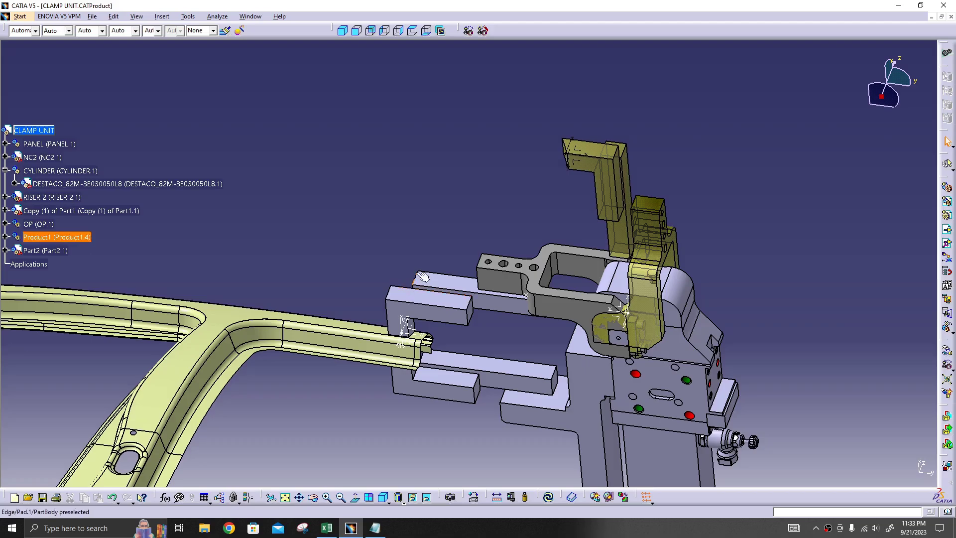
{"action": "middle_click_drag", "start_coordinate": [473, 327], "coordinate": [432, 297]}
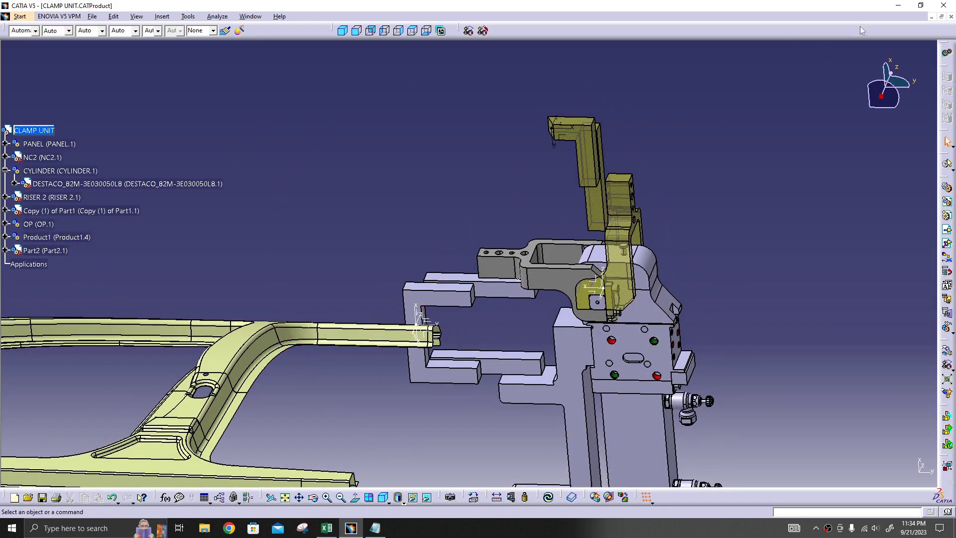
{"action": "left_click", "coordinate": [901, 5]}
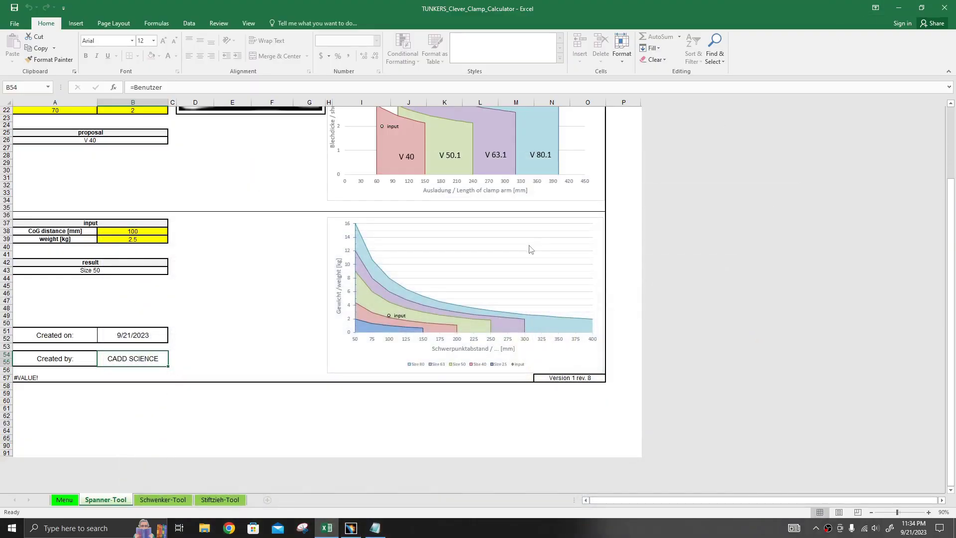
Step: Minimize the TUNKERS Excel clamp calculator, leaving the Size 50 result, to reveal the CADD Science desktop
{"action": "left_click", "coordinate": [905, 6]}
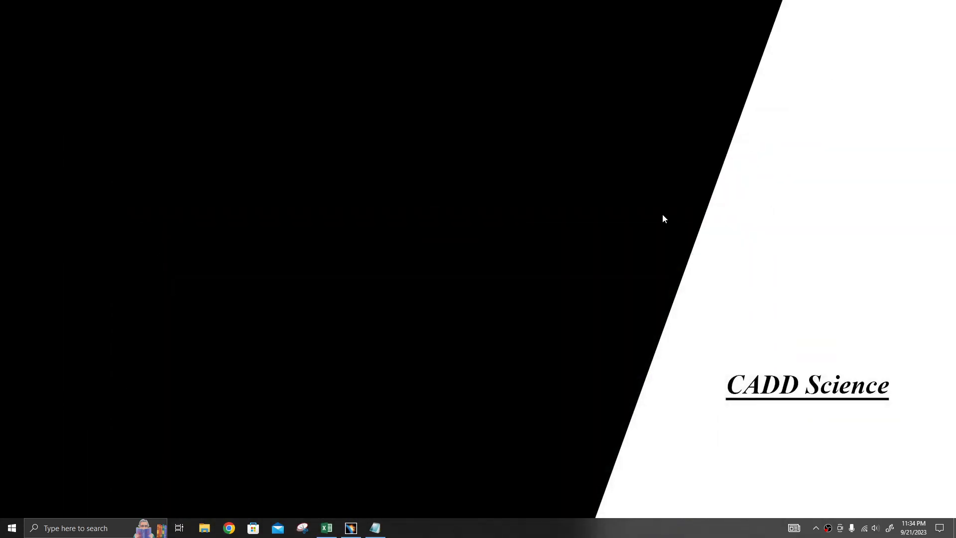